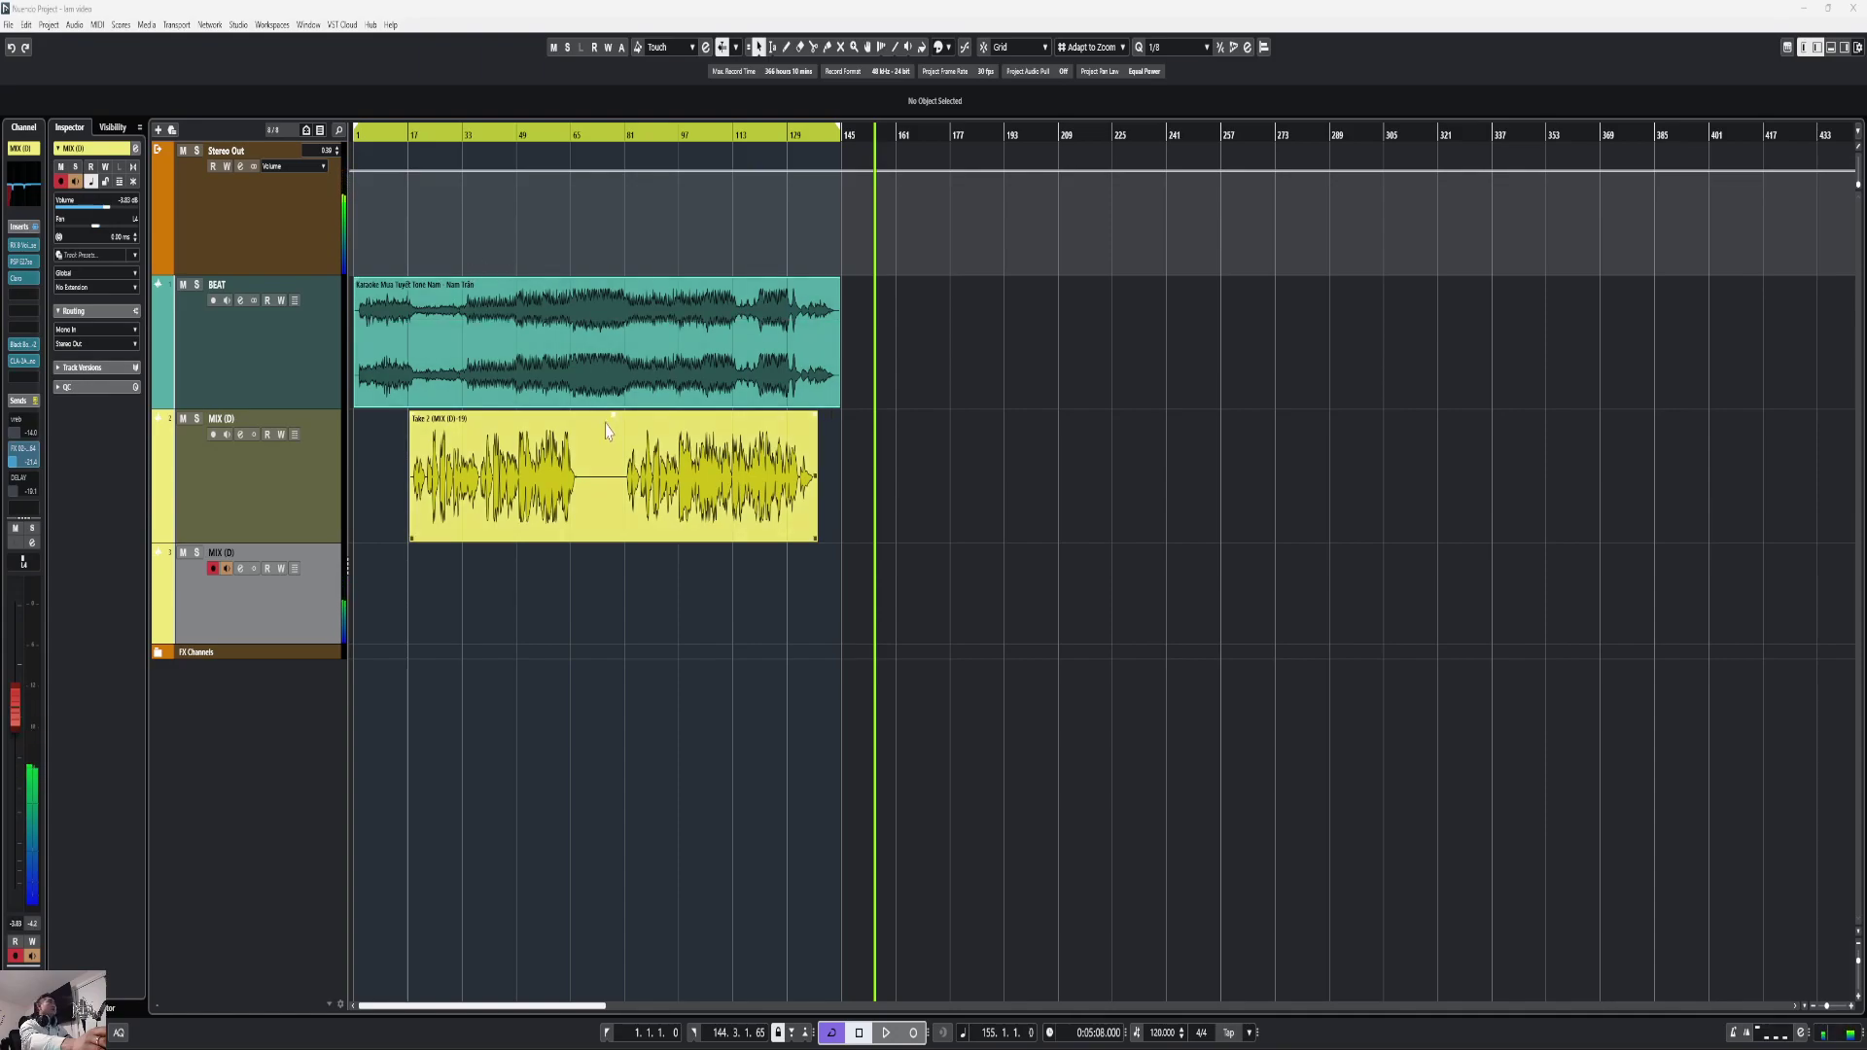
Step: Start a project backup and browse to the NUENDO PROJECT folder on the E: drive for its destination
{"action": "left_click", "coordinate": [10, 26]}
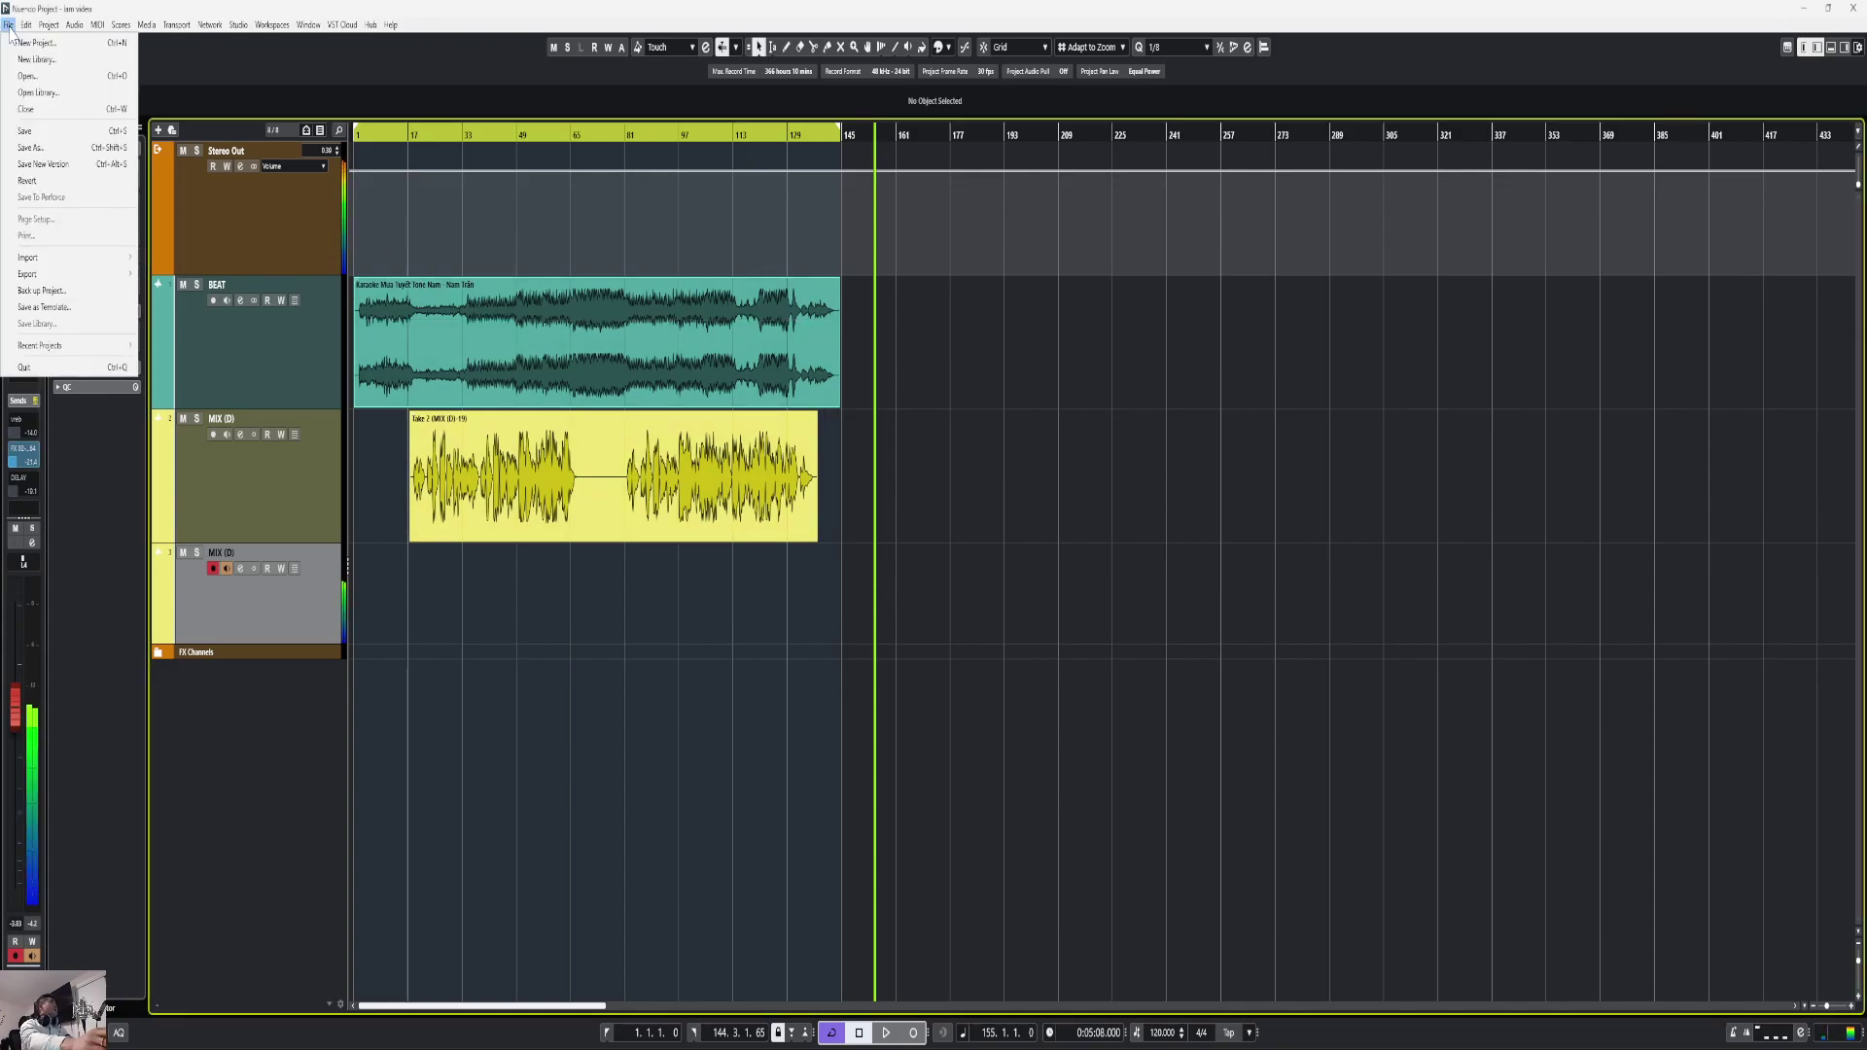
{"action": "mouse_move", "coordinate": [25, 29]}
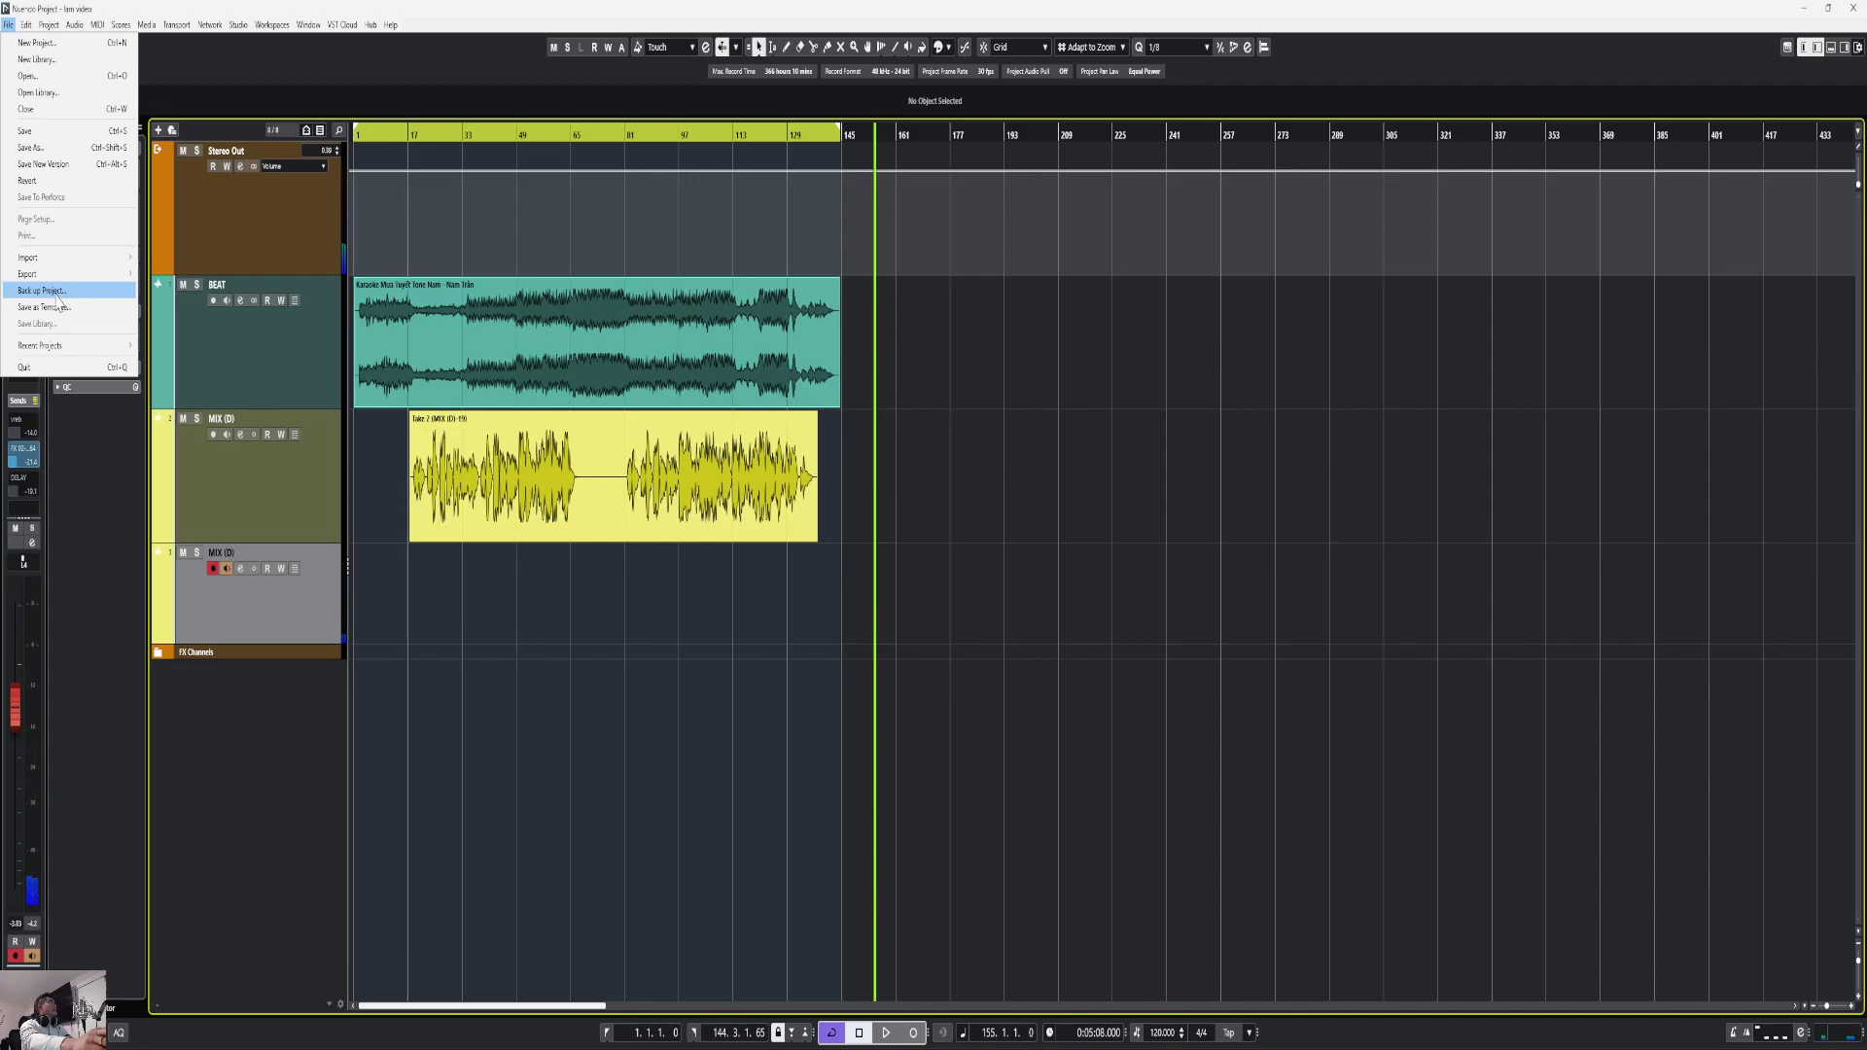
{"action": "left_click", "coordinate": [56, 294]}
{"action": "left_click_drag", "start_coordinate": [499, 47], "coordinate": [1139, 208]}
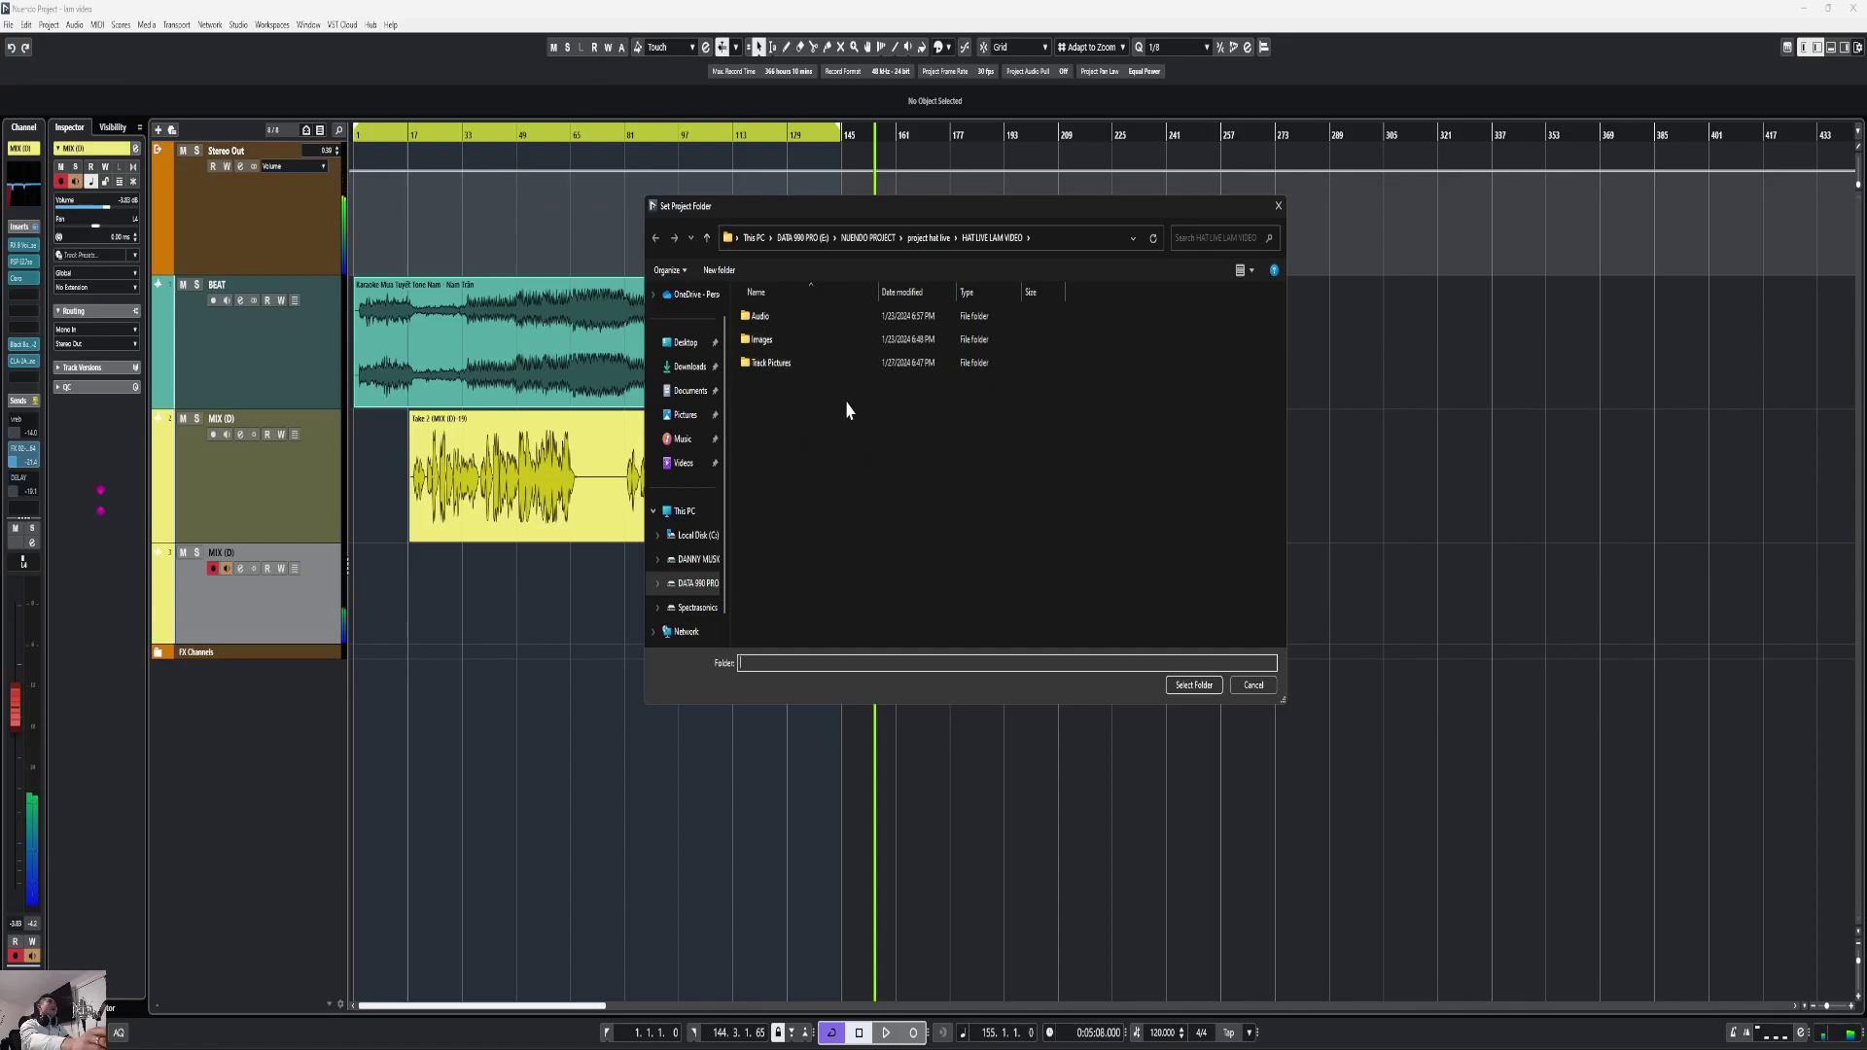
{"action": "left_click", "coordinate": [866, 238]}
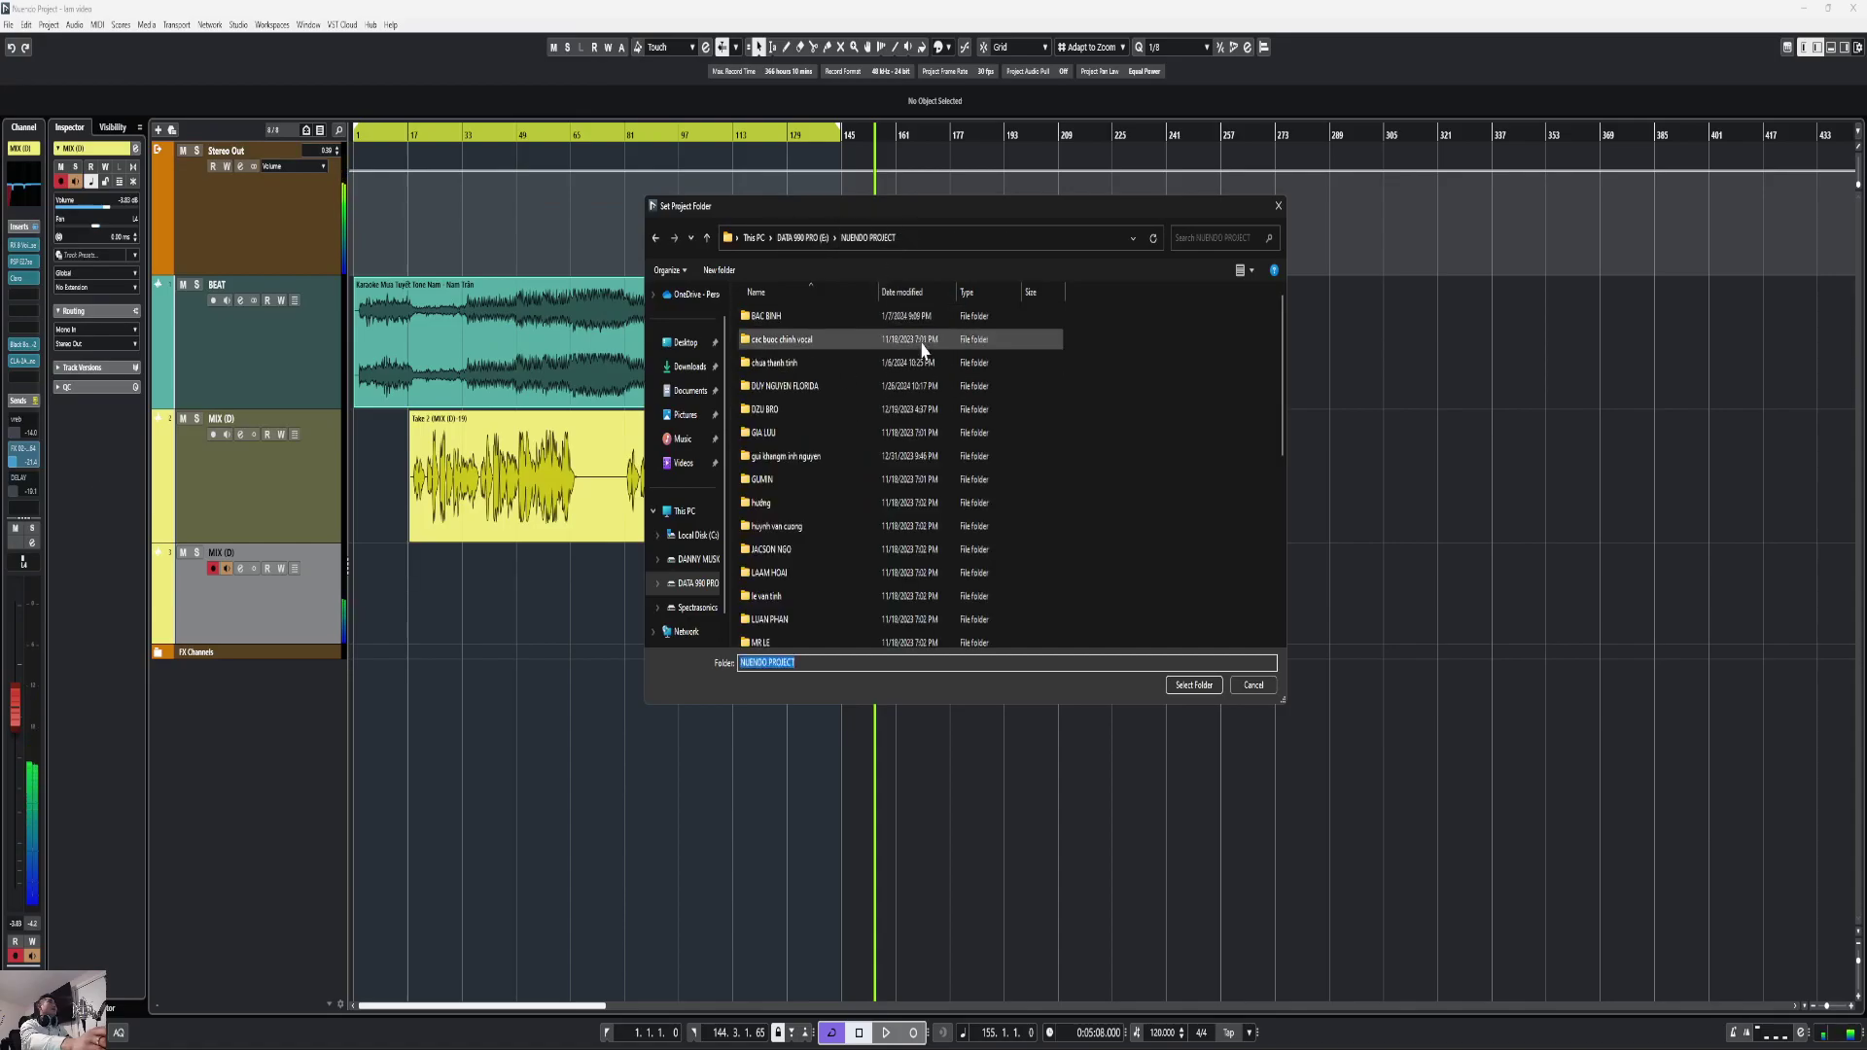
Step: Create a folder named "test gui pj" inside NUENDO PROJECT and select it as the backup destination
{"action": "right_click", "coordinate": [1147, 418]}
{"action": "mouse_move", "coordinate": [1191, 560]}
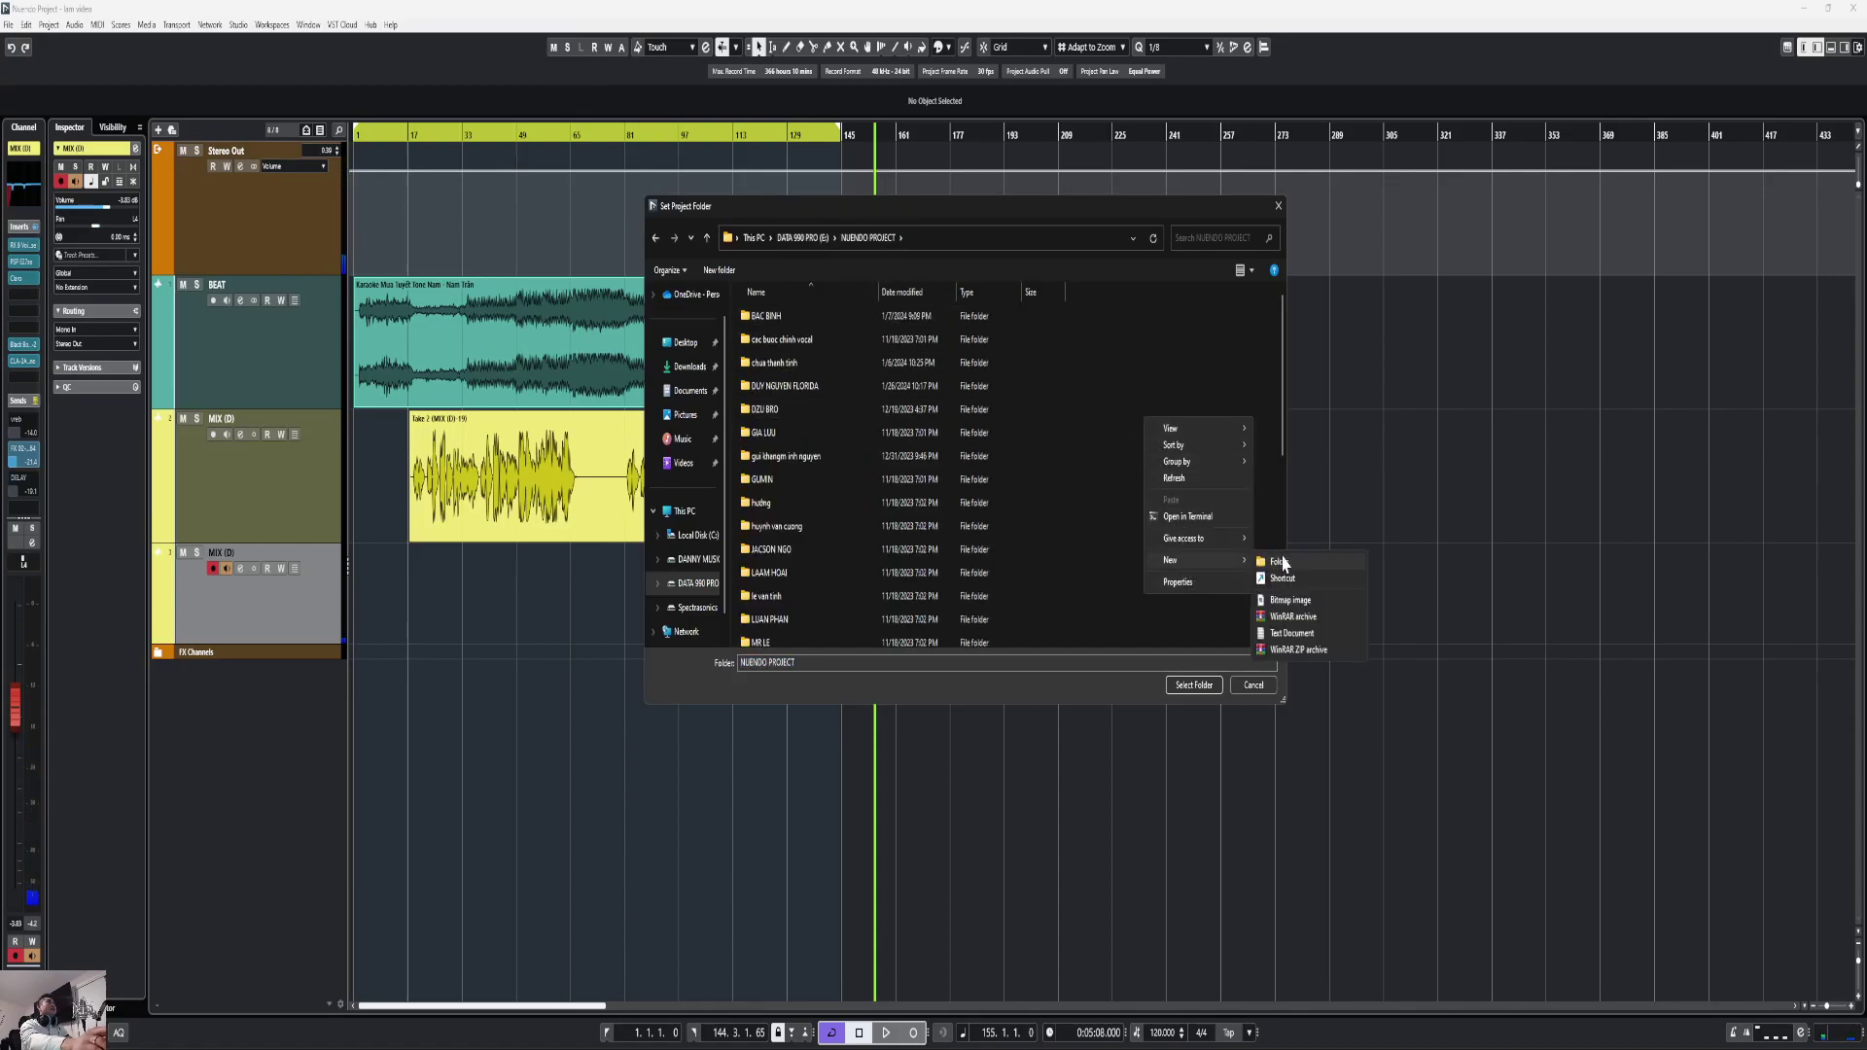
{"action": "left_click", "coordinate": [1279, 562]}
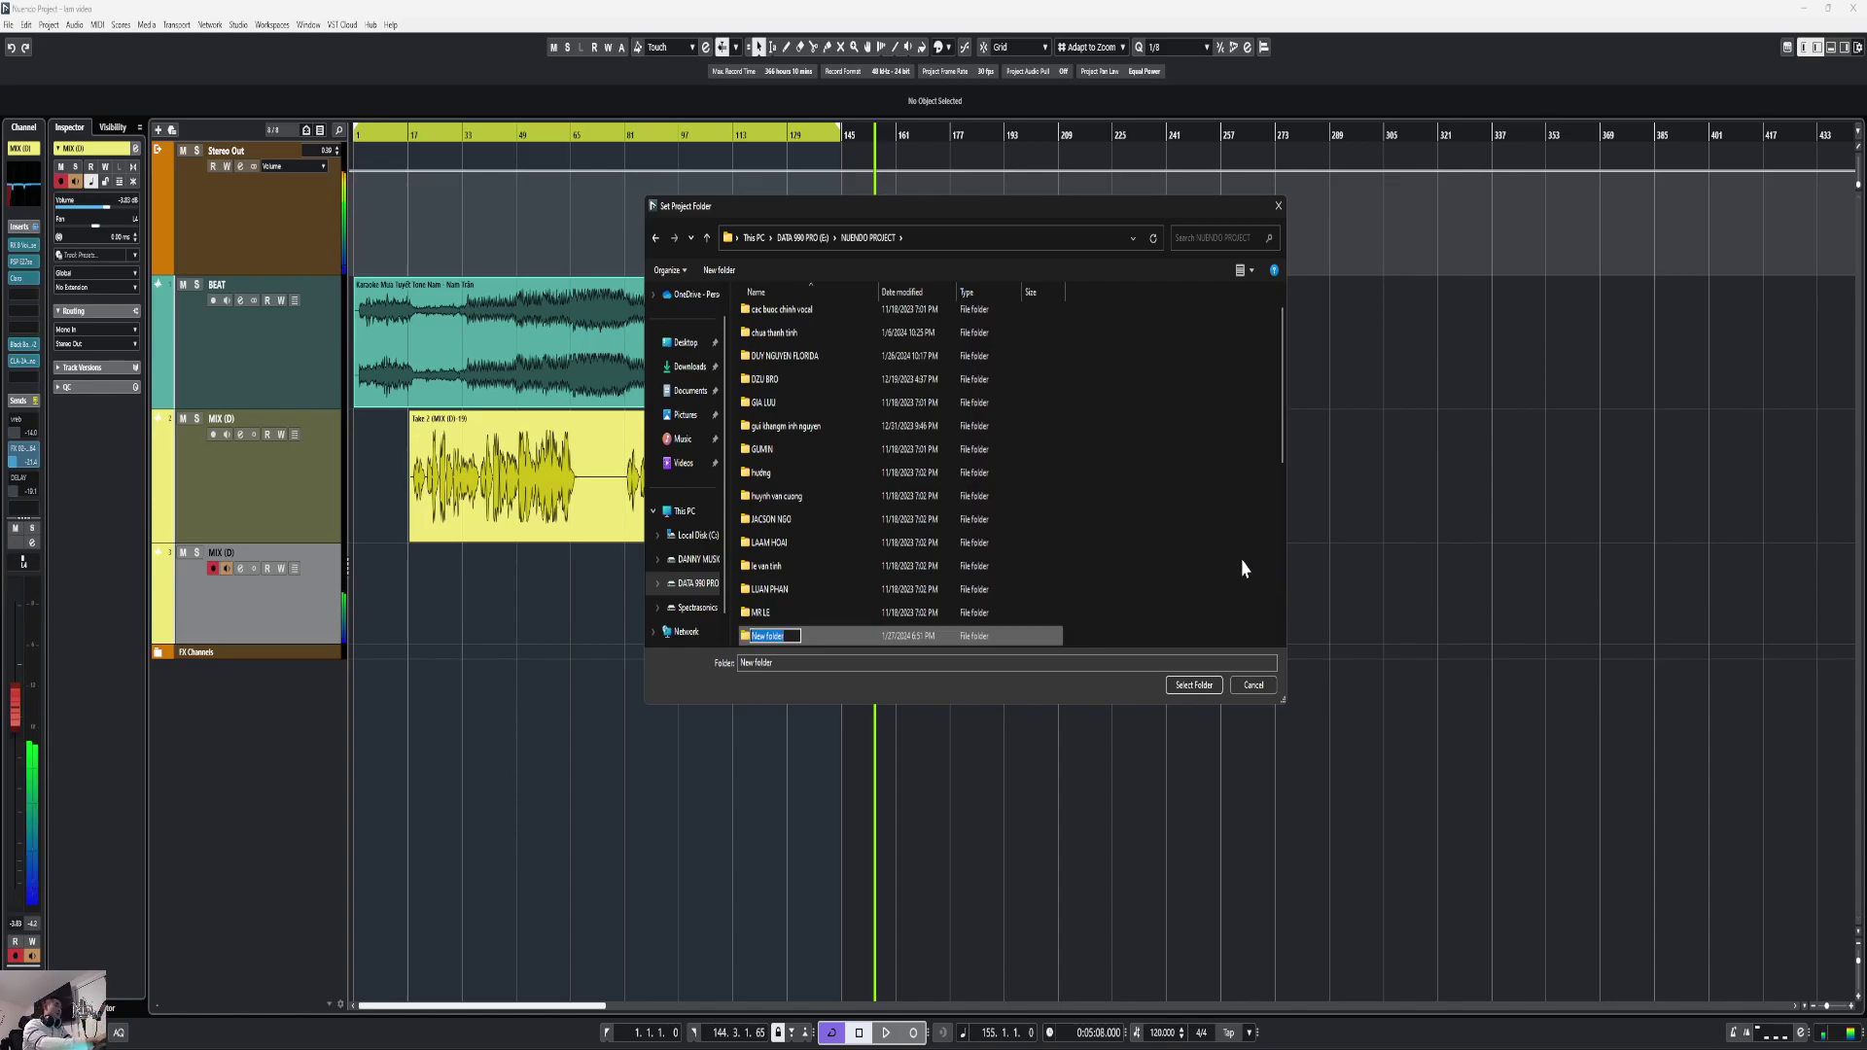
{"action": "type", "text": "tes"}
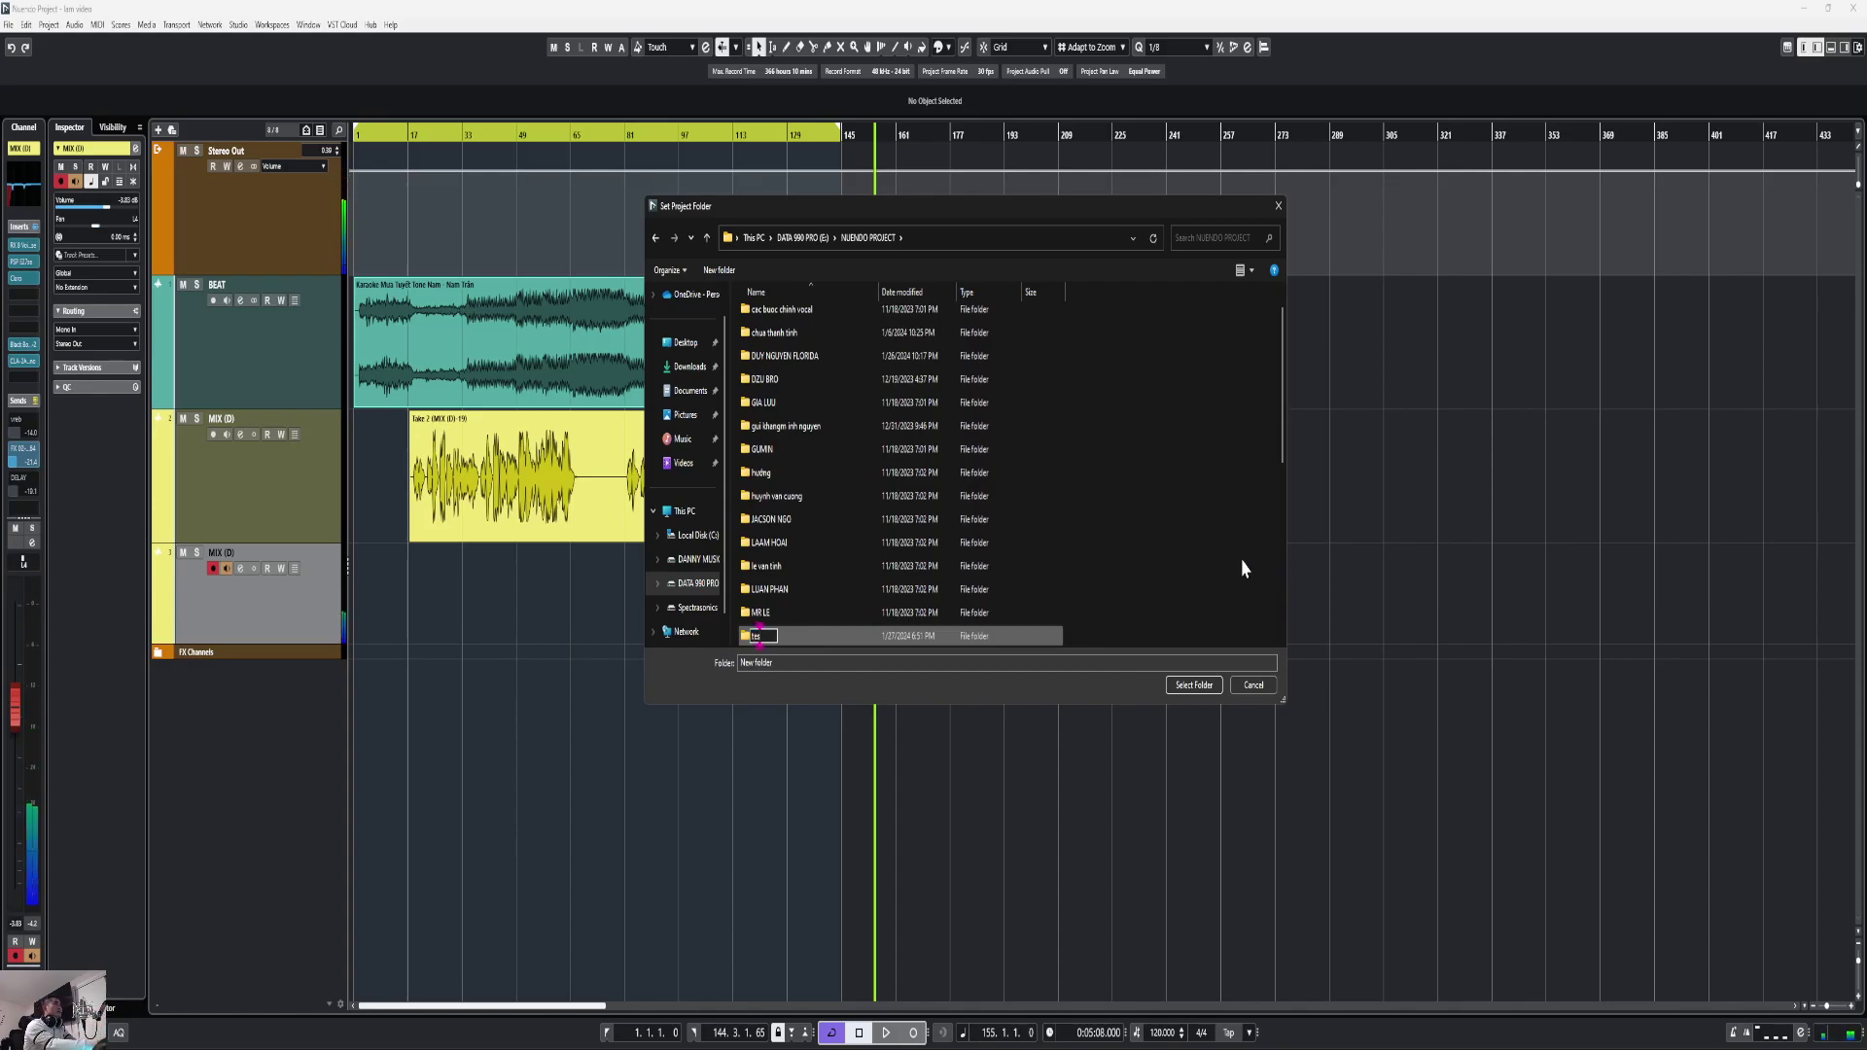
{"action": "type", "text": "t gui pi"}
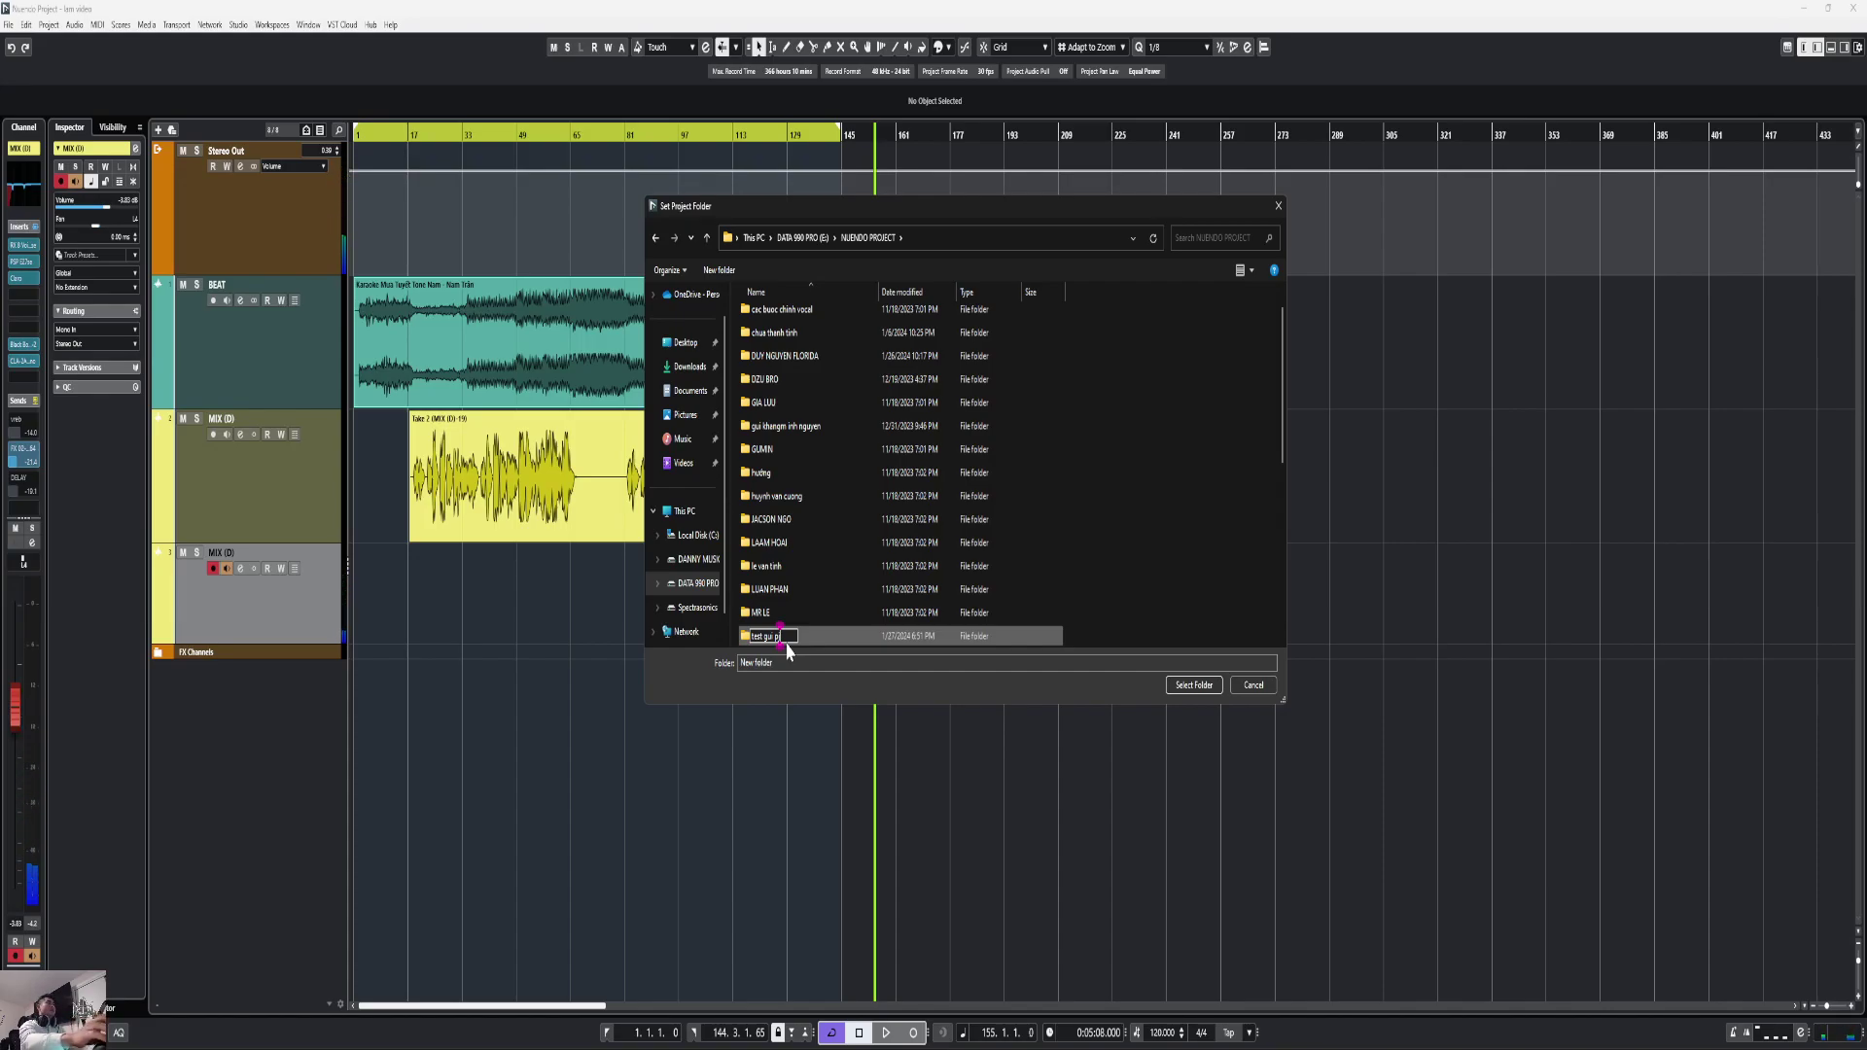
{"action": "left_click", "coordinate": [907, 640]}
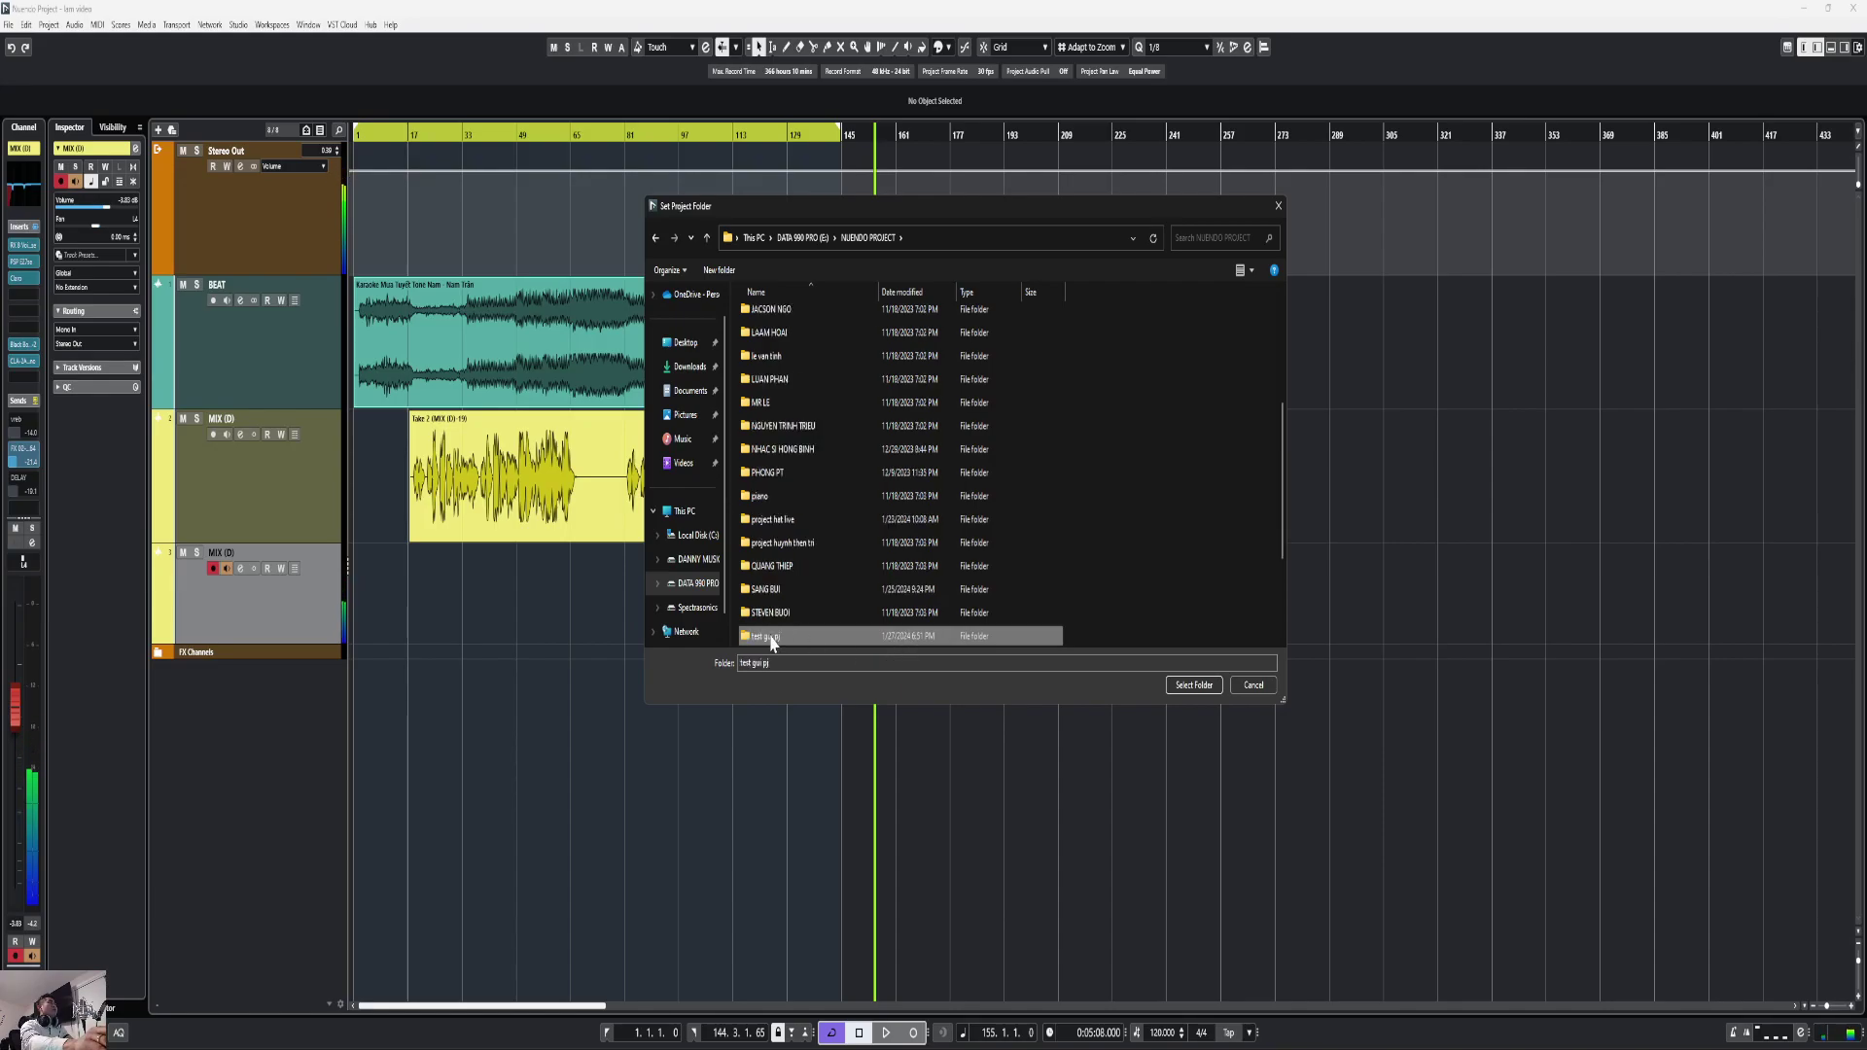
{"action": "left_click", "coordinate": [1194, 685]}
Step: Run the project backup with the preset name and options, dismissing the plug-in notice
{"action": "left_click_drag", "start_coordinate": [914, 398], "coordinate": [998, 385]}
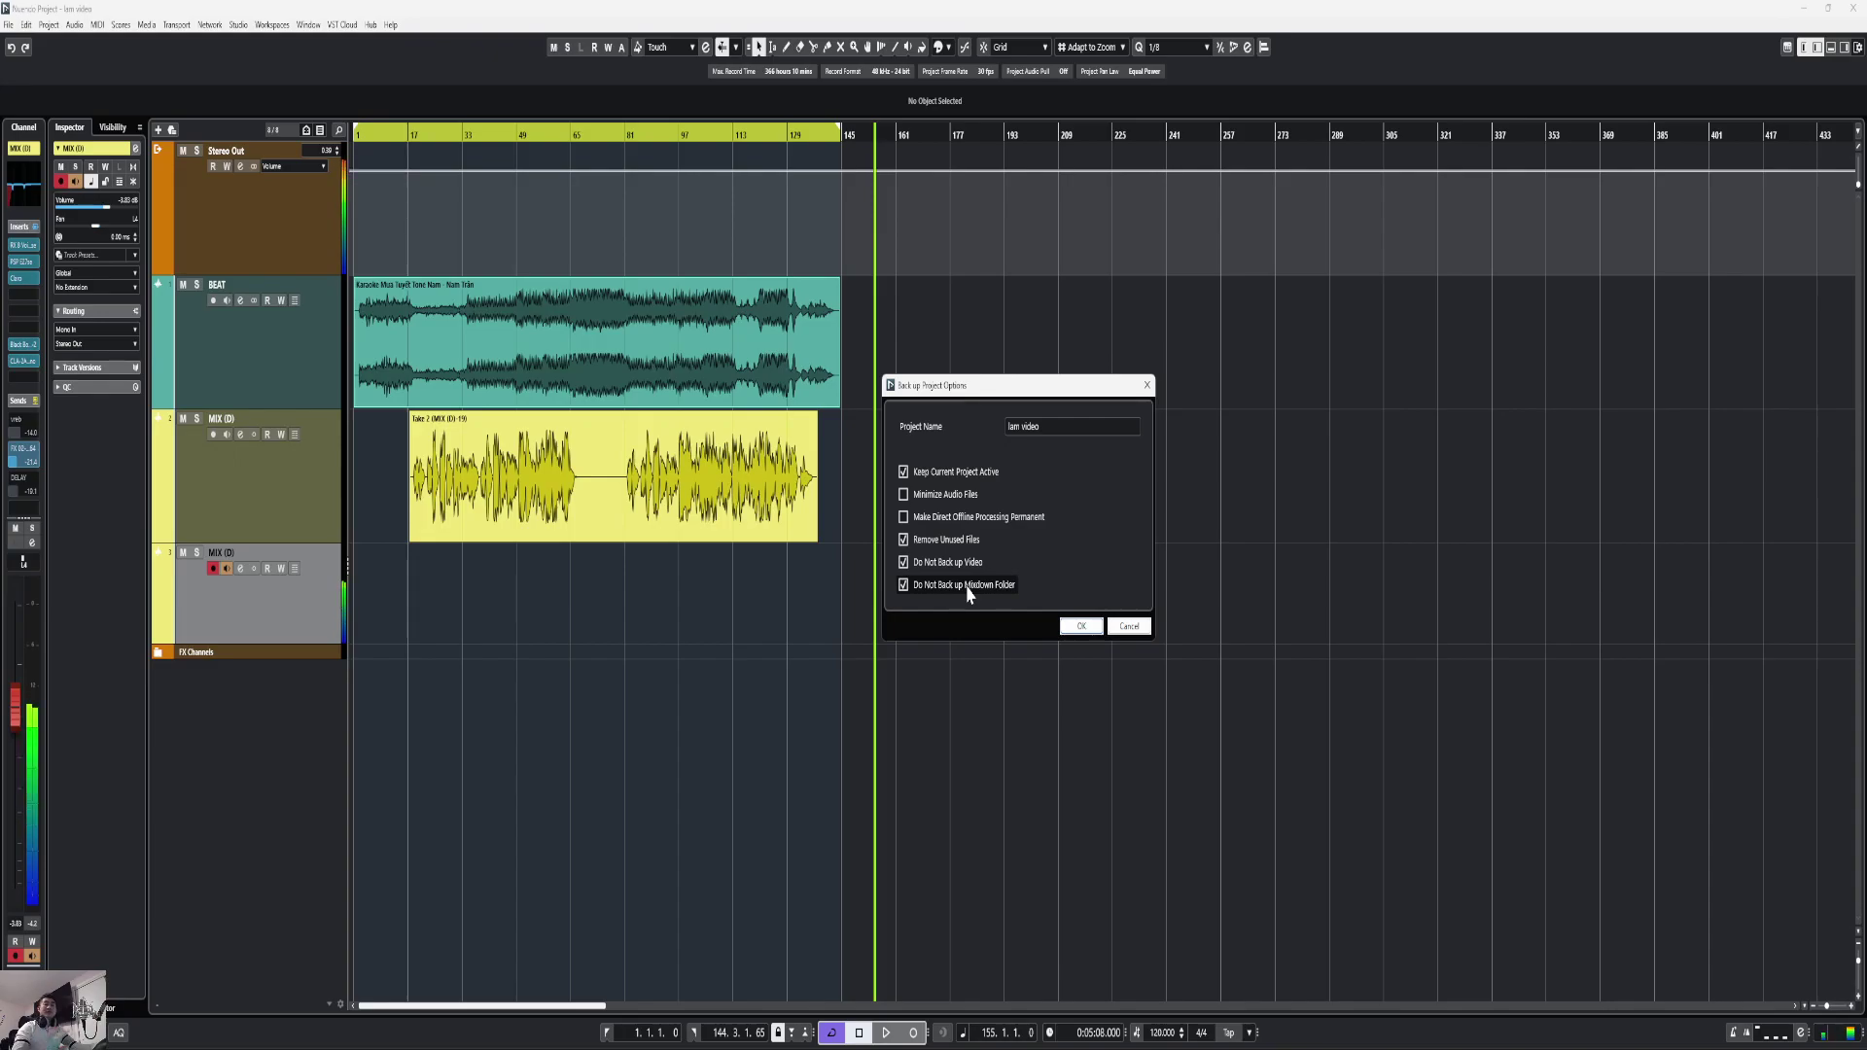
{"action": "left_click", "coordinate": [1090, 630]}
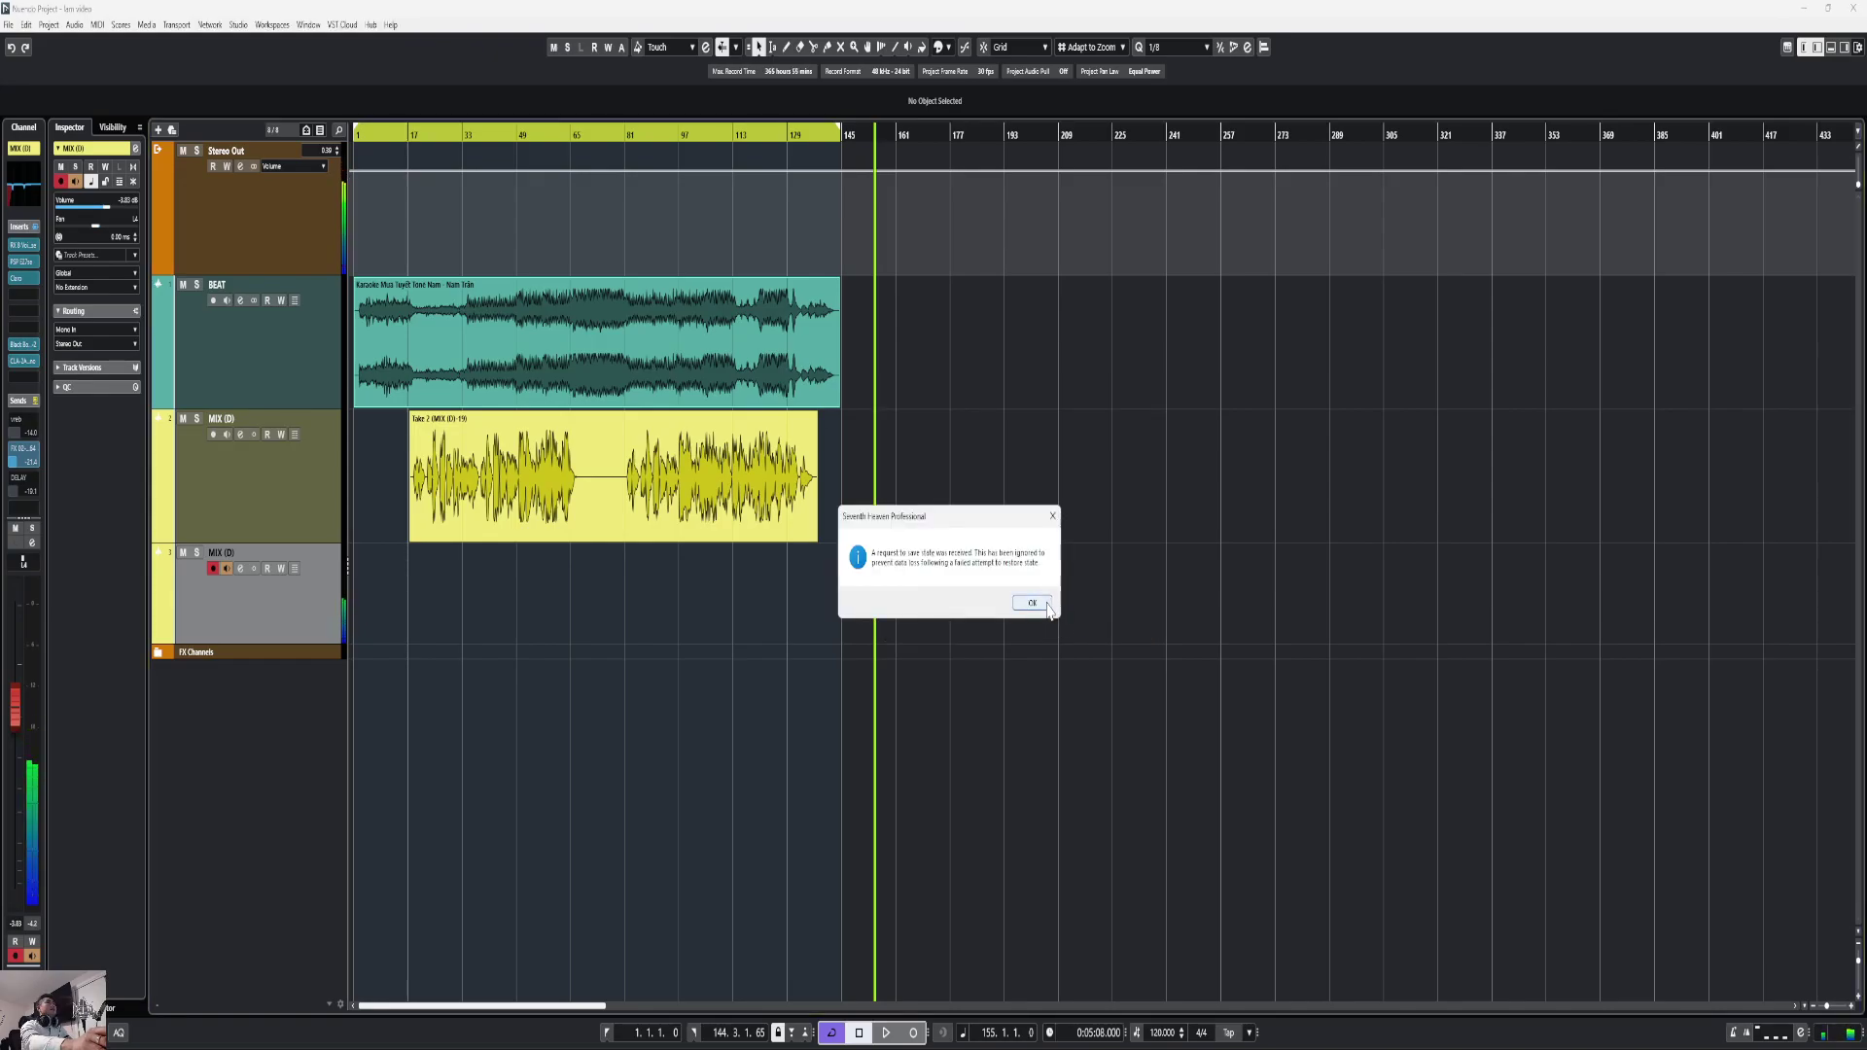
{"action": "left_click", "coordinate": [1046, 607]}
{"action": "left_click", "coordinate": [1028, 602]}
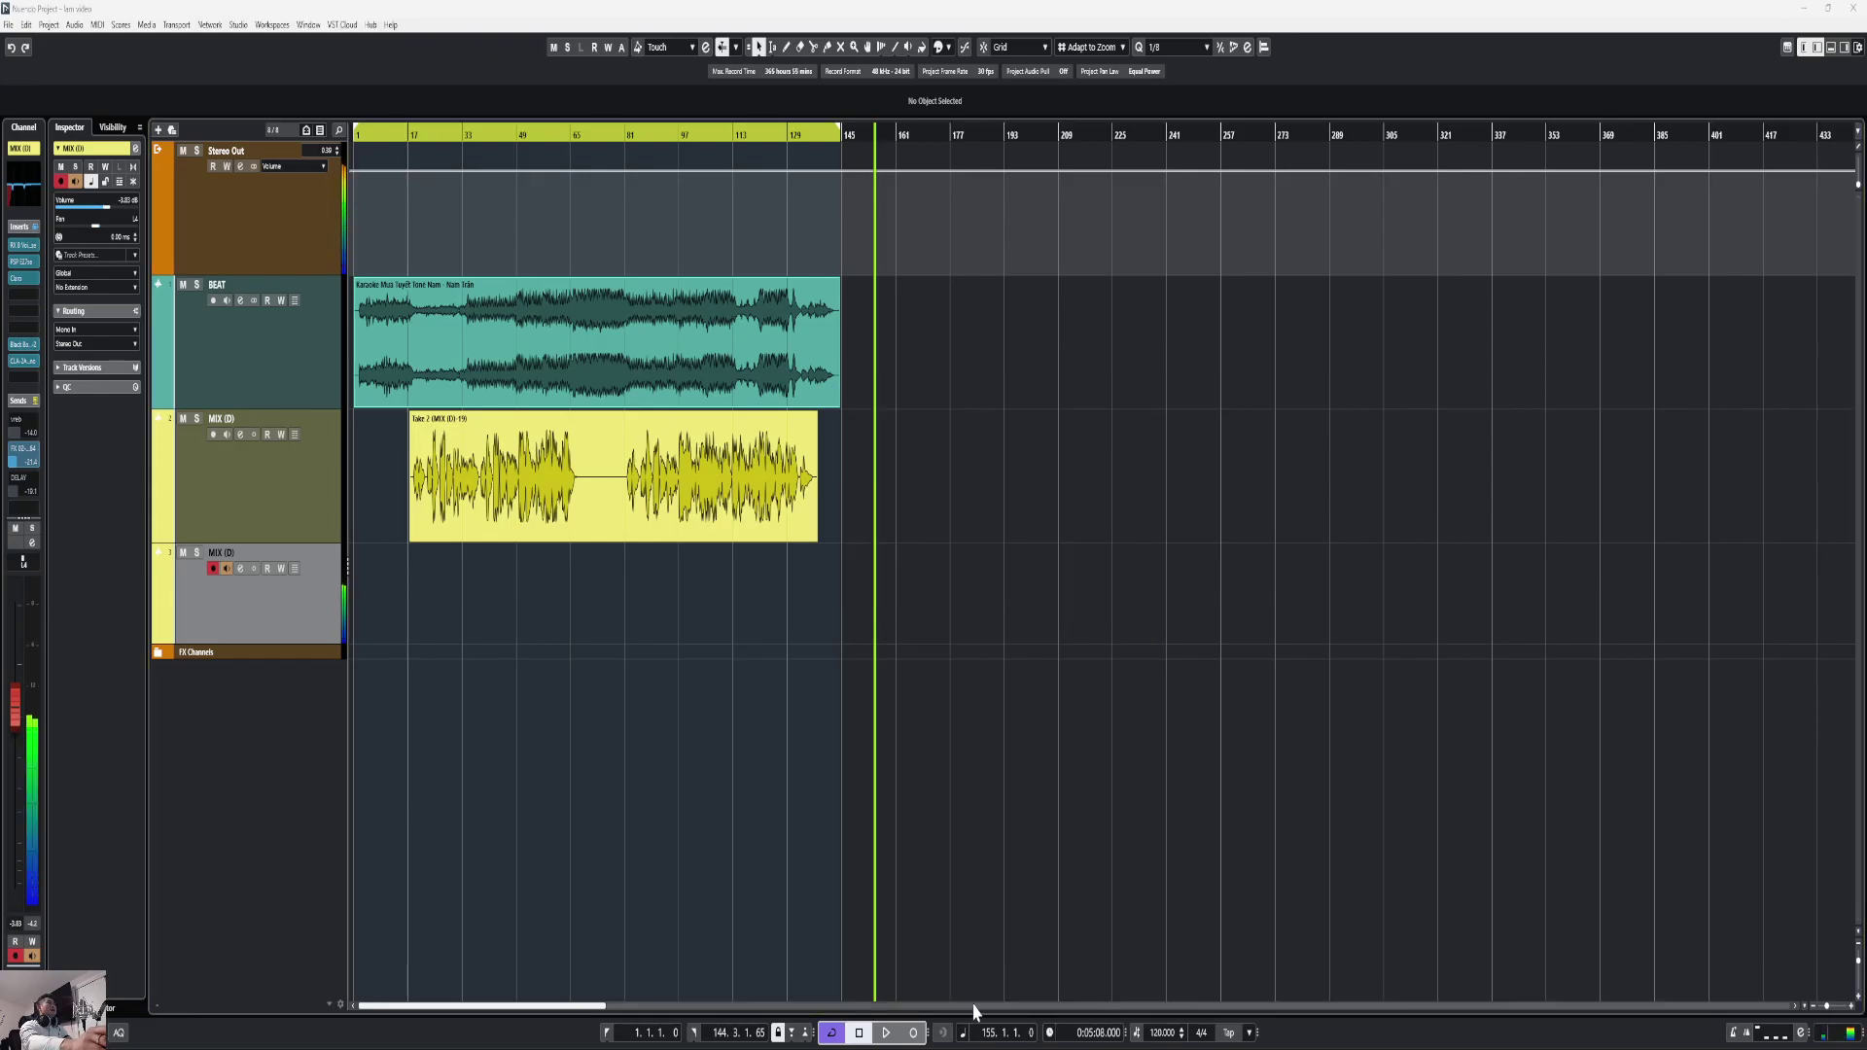
Step: Switch to File Explorer and open the "test gui pj" backup folder inside NUENDO PROJECT on the E: drive
{"action": "key", "text": "super+e"}
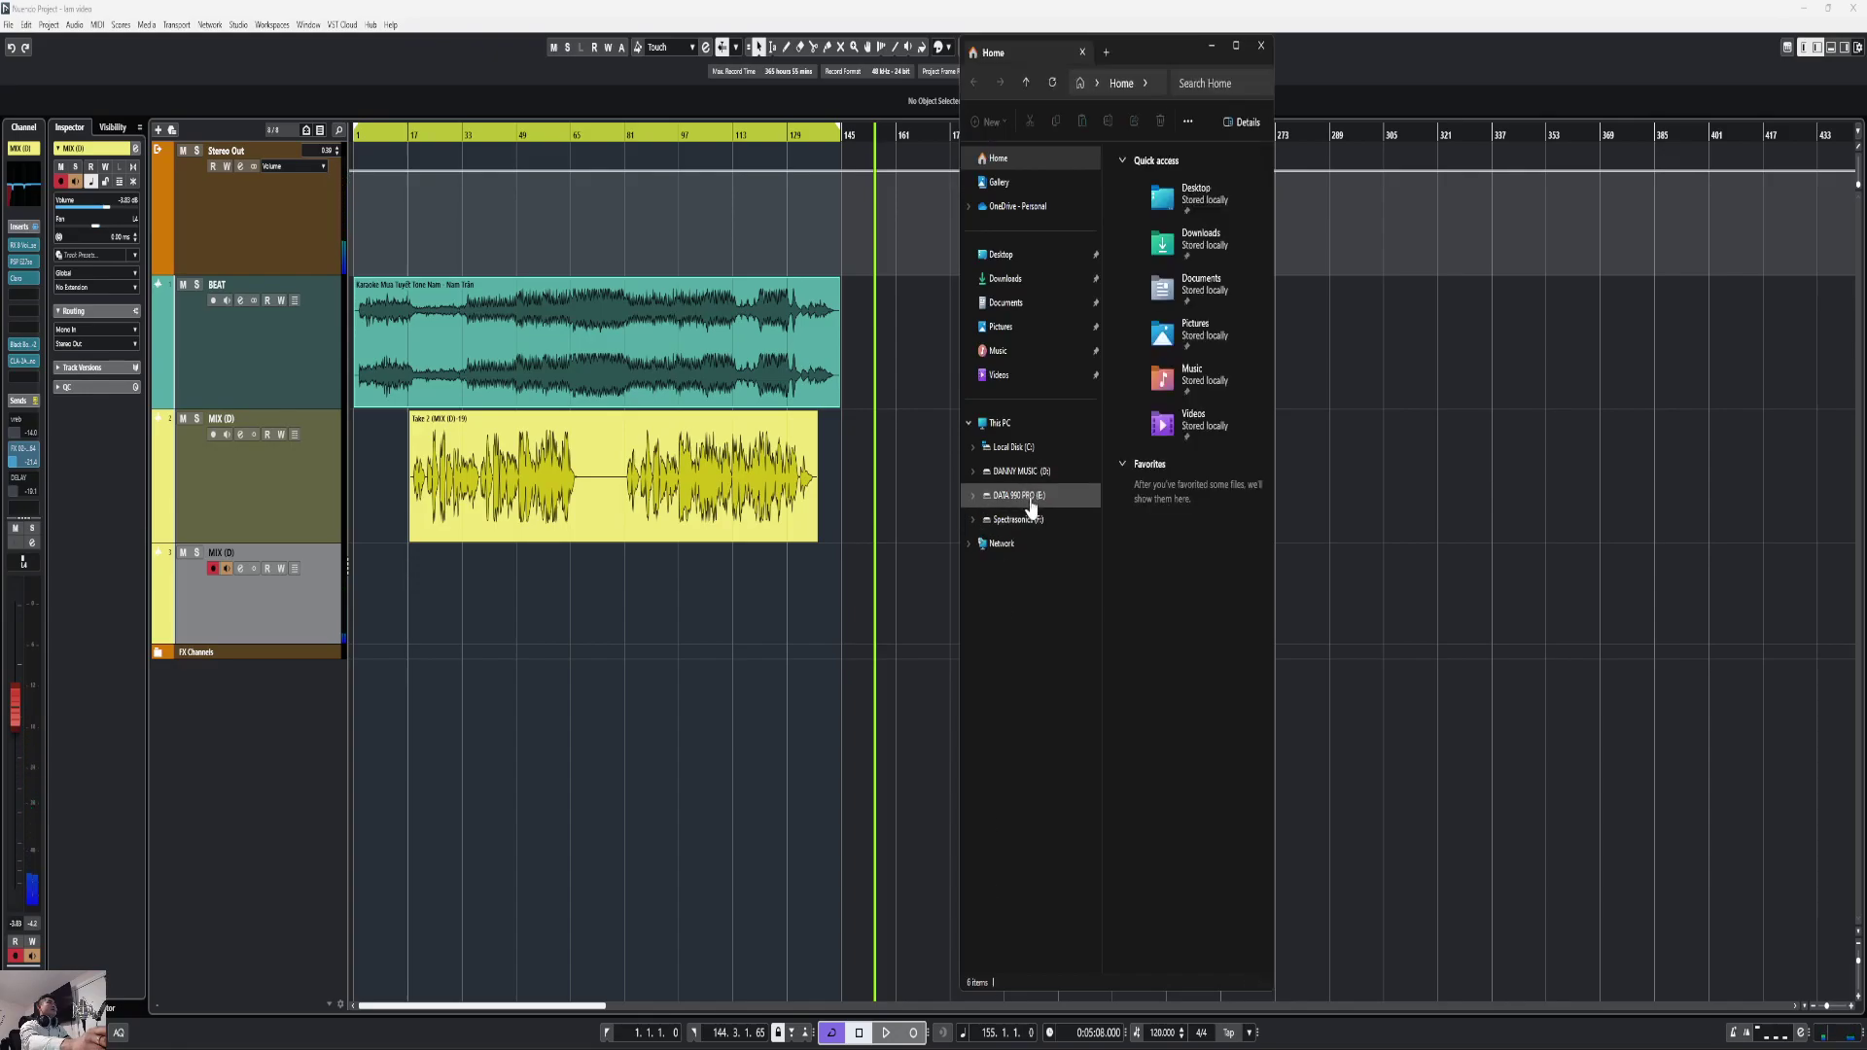
{"action": "left_click", "coordinate": [1019, 494]}
{"action": "double_click", "coordinate": [1165, 291]}
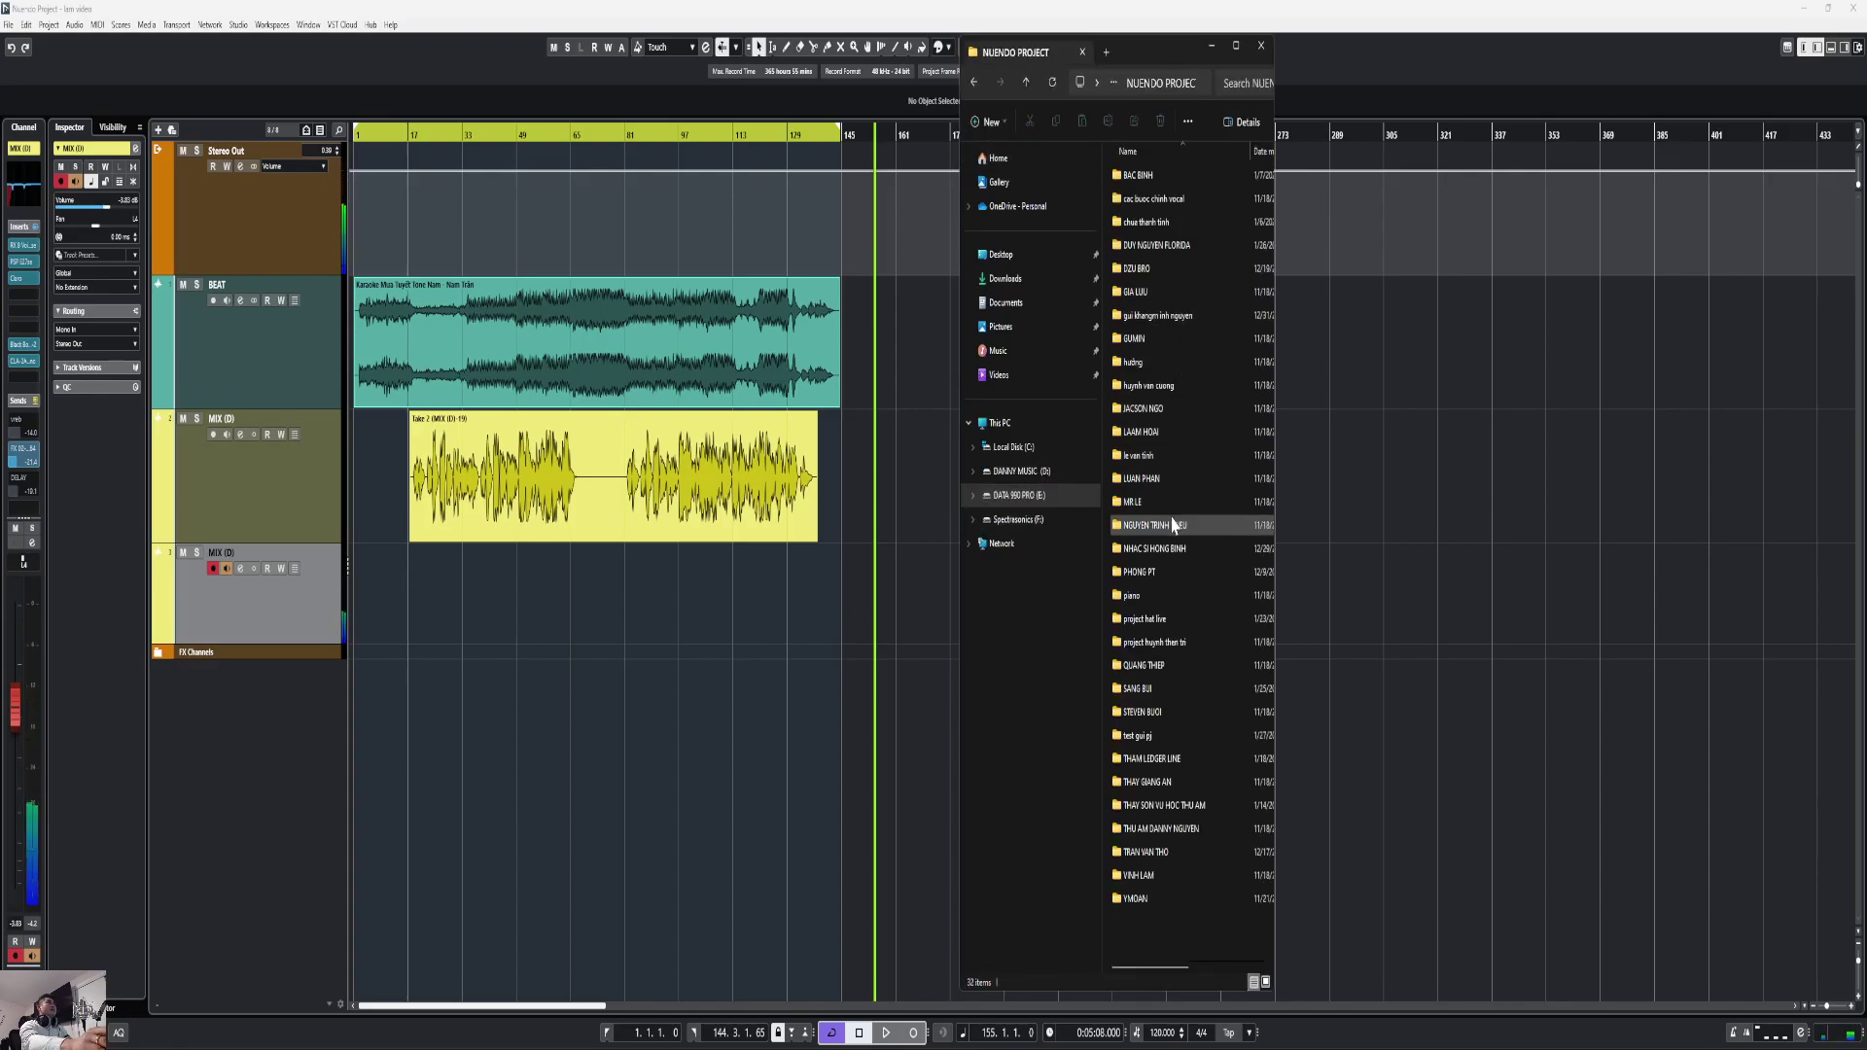
{"action": "double_click", "coordinate": [1148, 741]}
{"action": "left_click_drag", "start_coordinate": [1179, 54], "coordinate": [867, 127]}
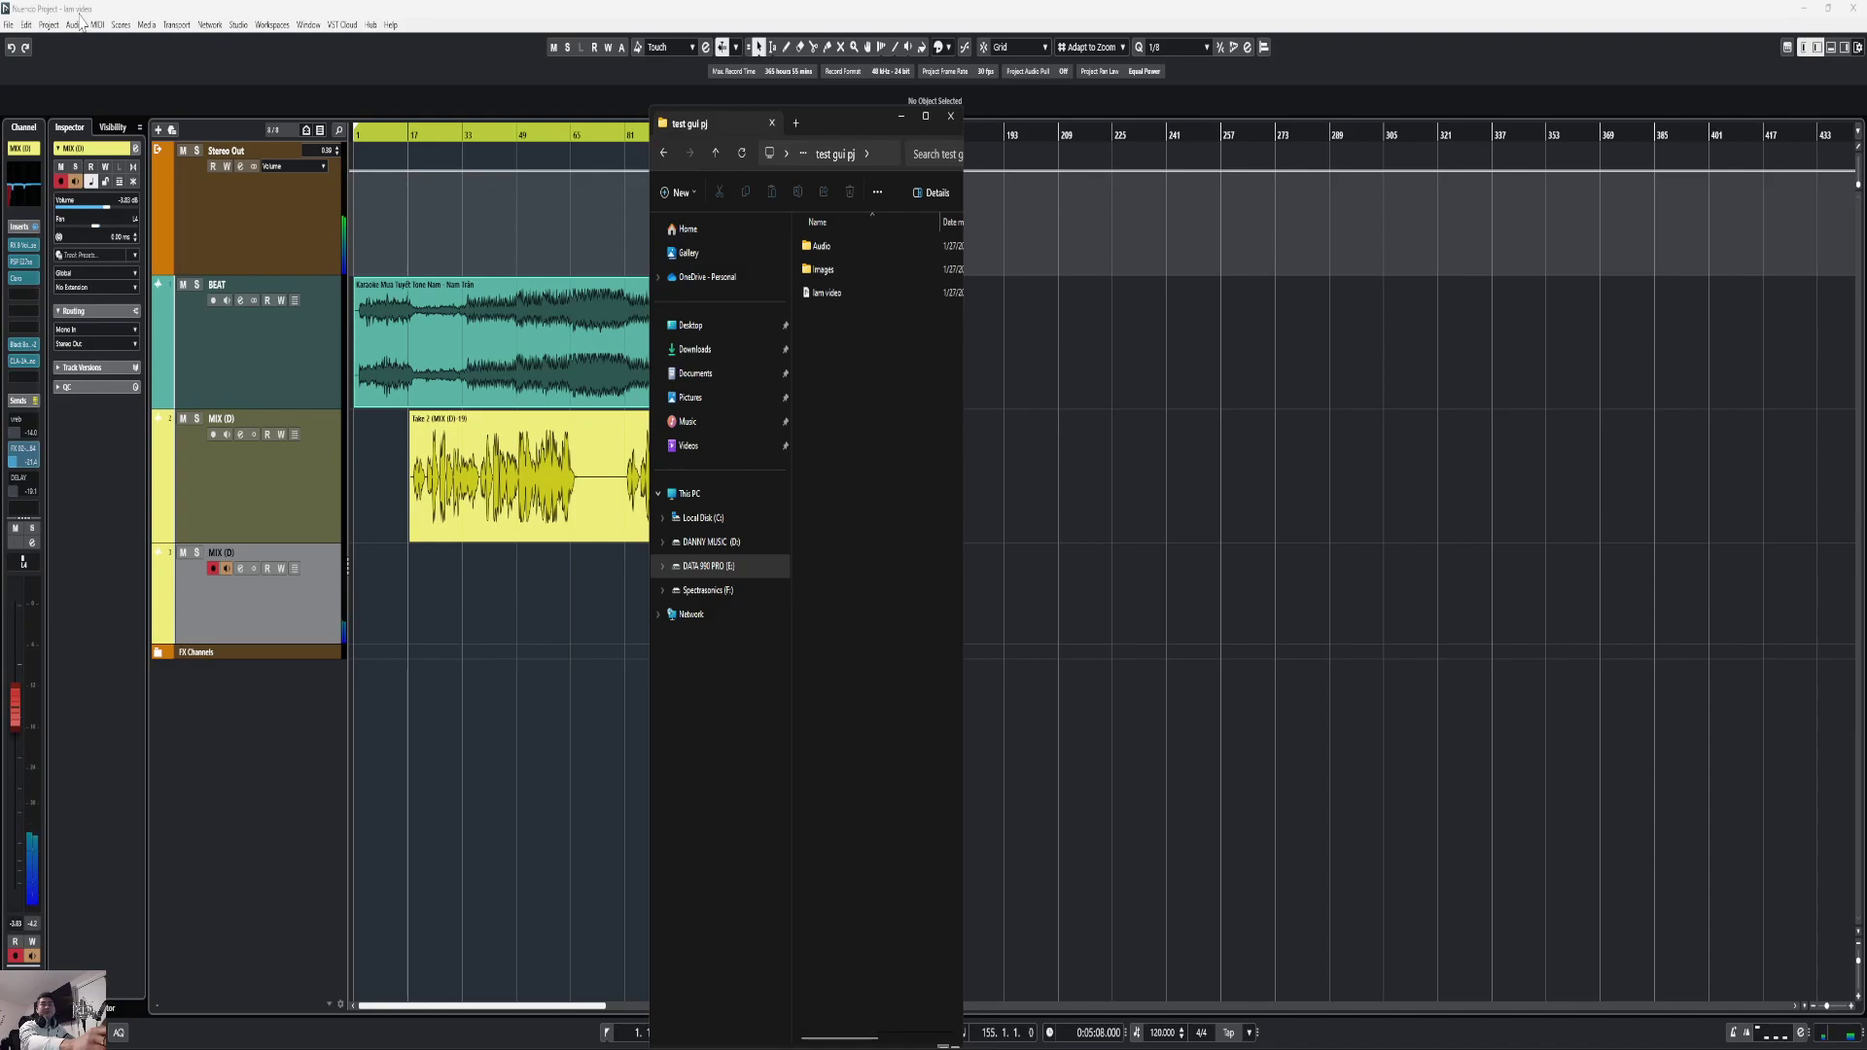
Step: Examine the backup's Images and Audio folders with their full file names and compare them with the Nuendo project
{"action": "double_click", "coordinate": [821, 272]}
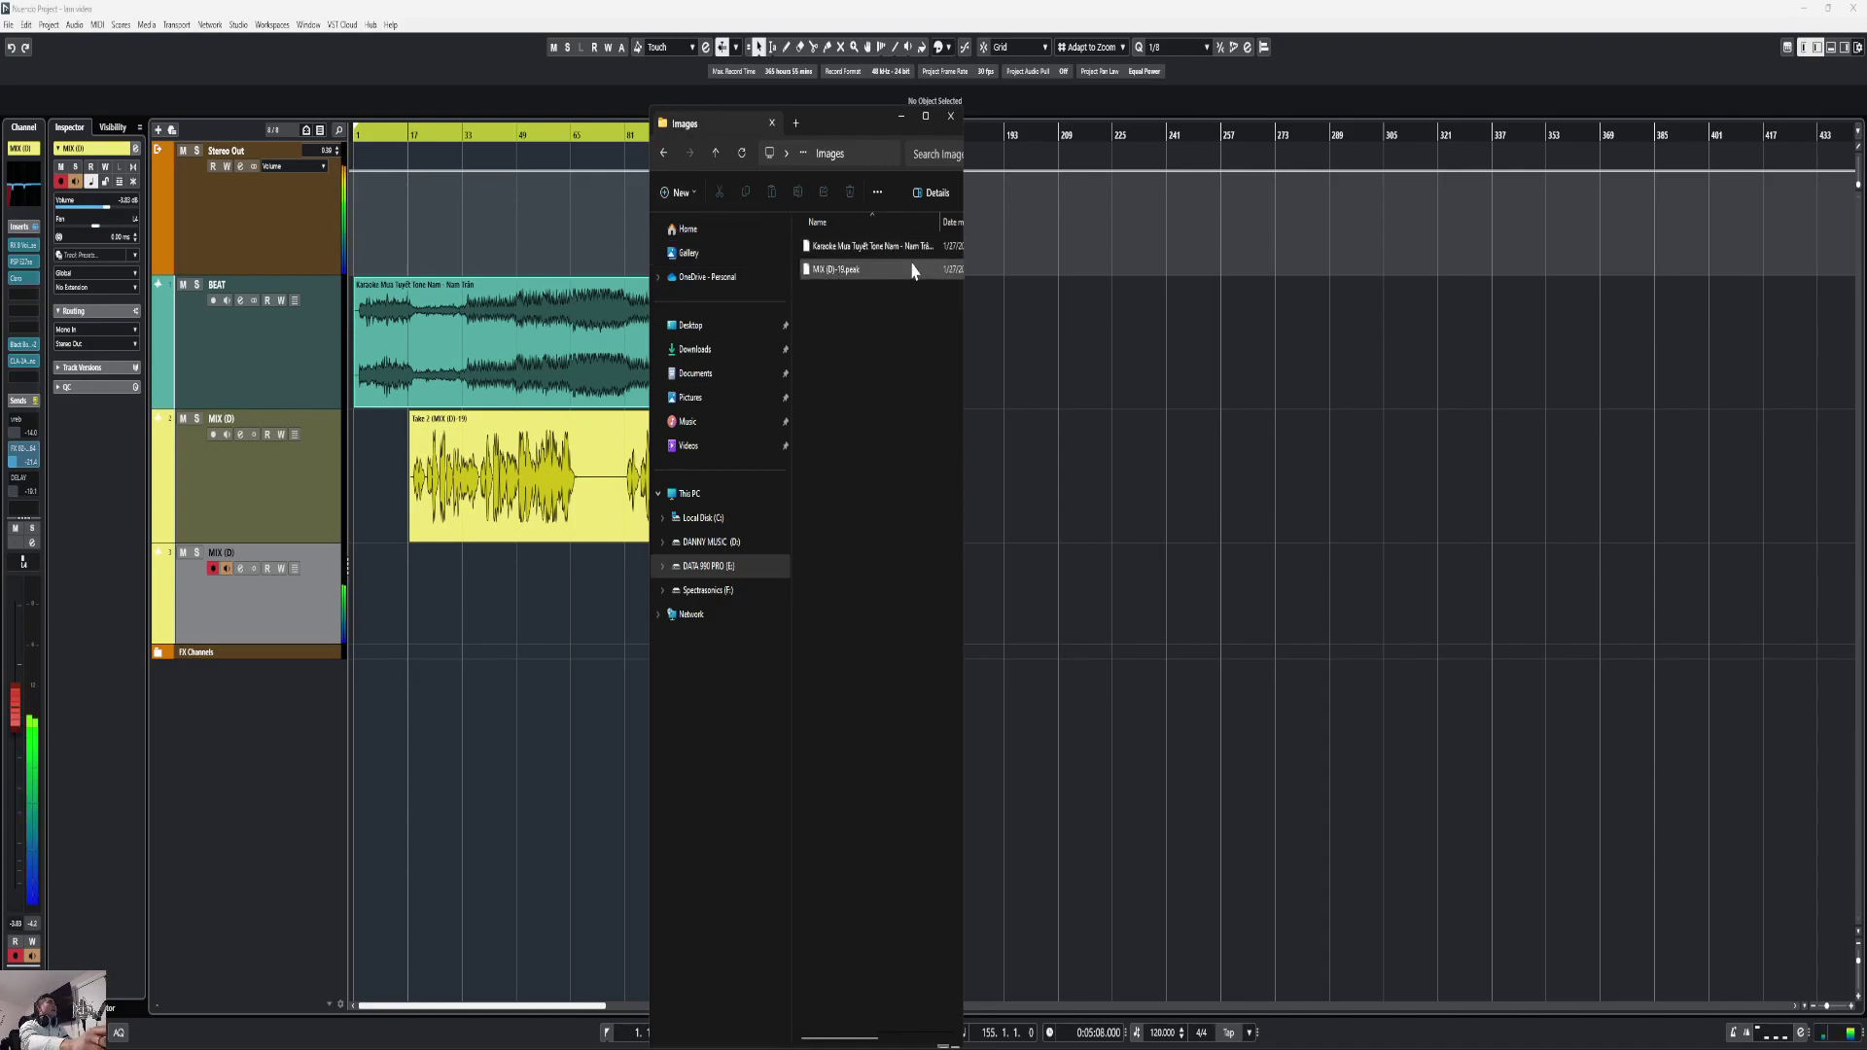
{"action": "left_click_drag", "start_coordinate": [963, 304], "coordinate": [1252, 305]}
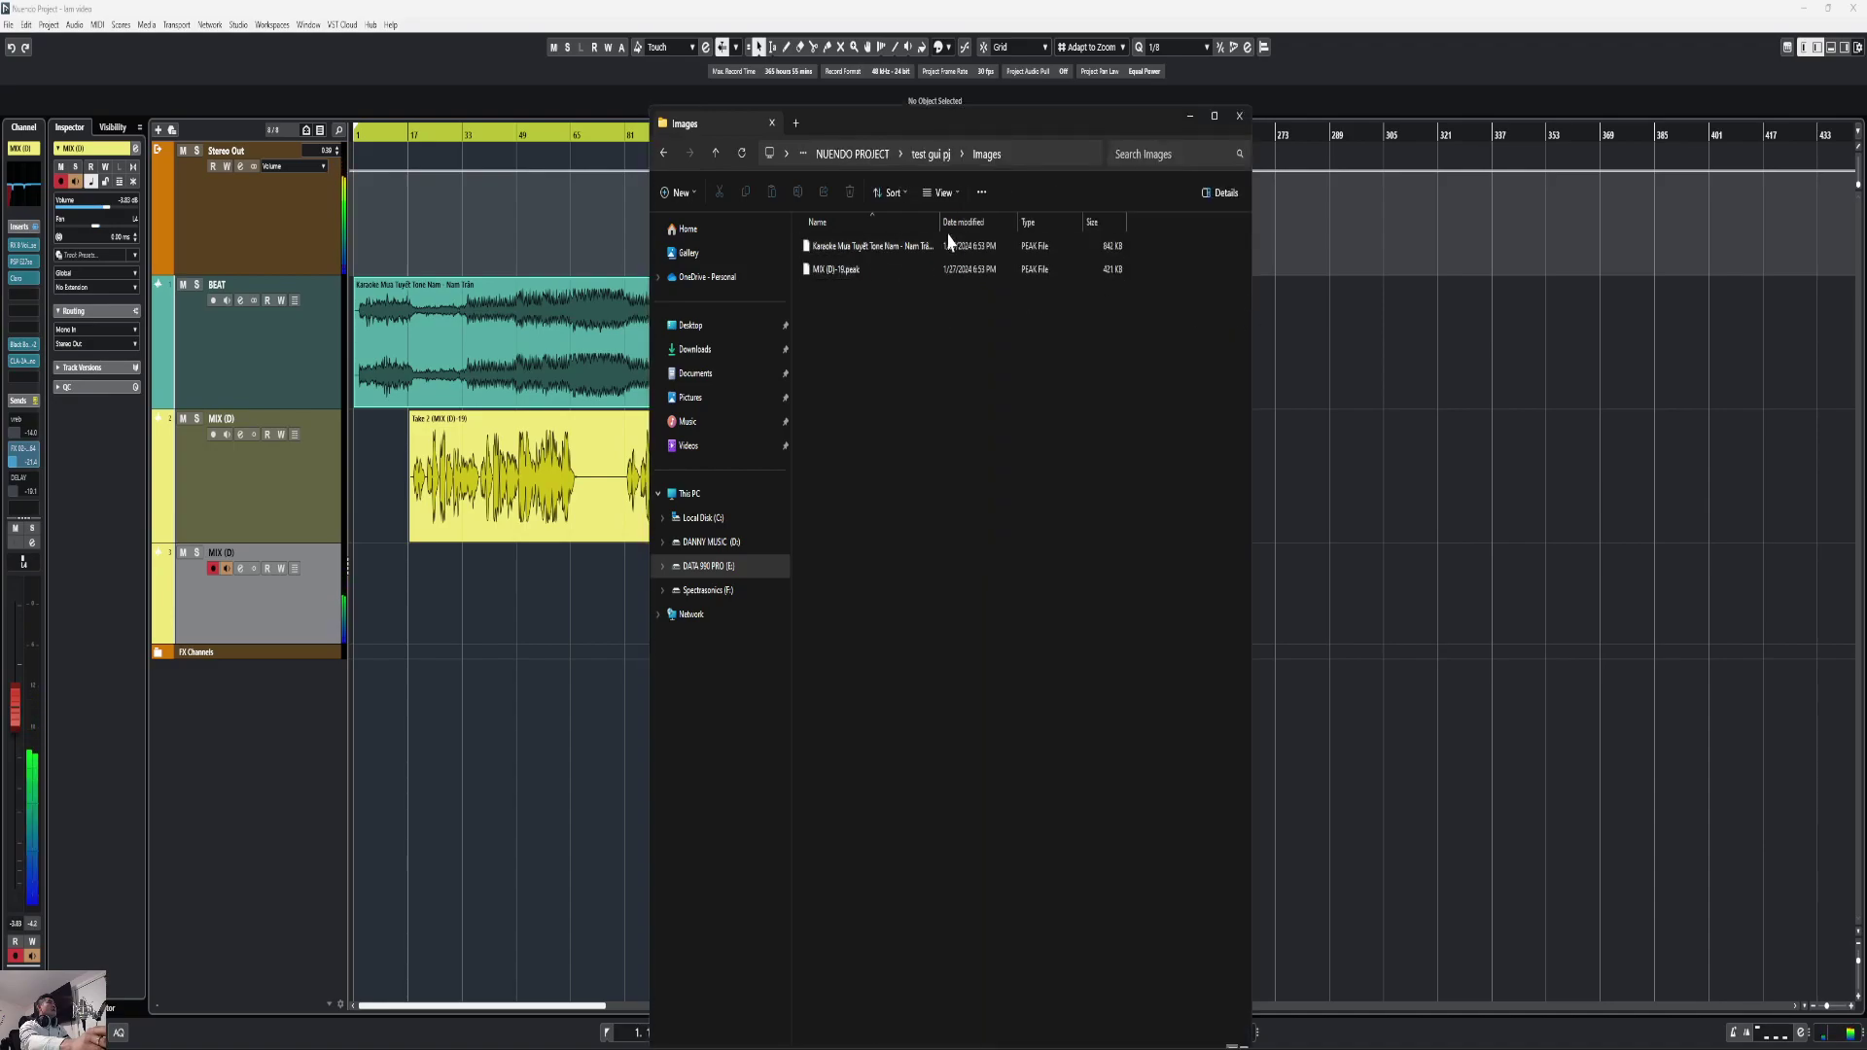
{"action": "left_click_drag", "start_coordinate": [939, 222], "coordinate": [1027, 222]}
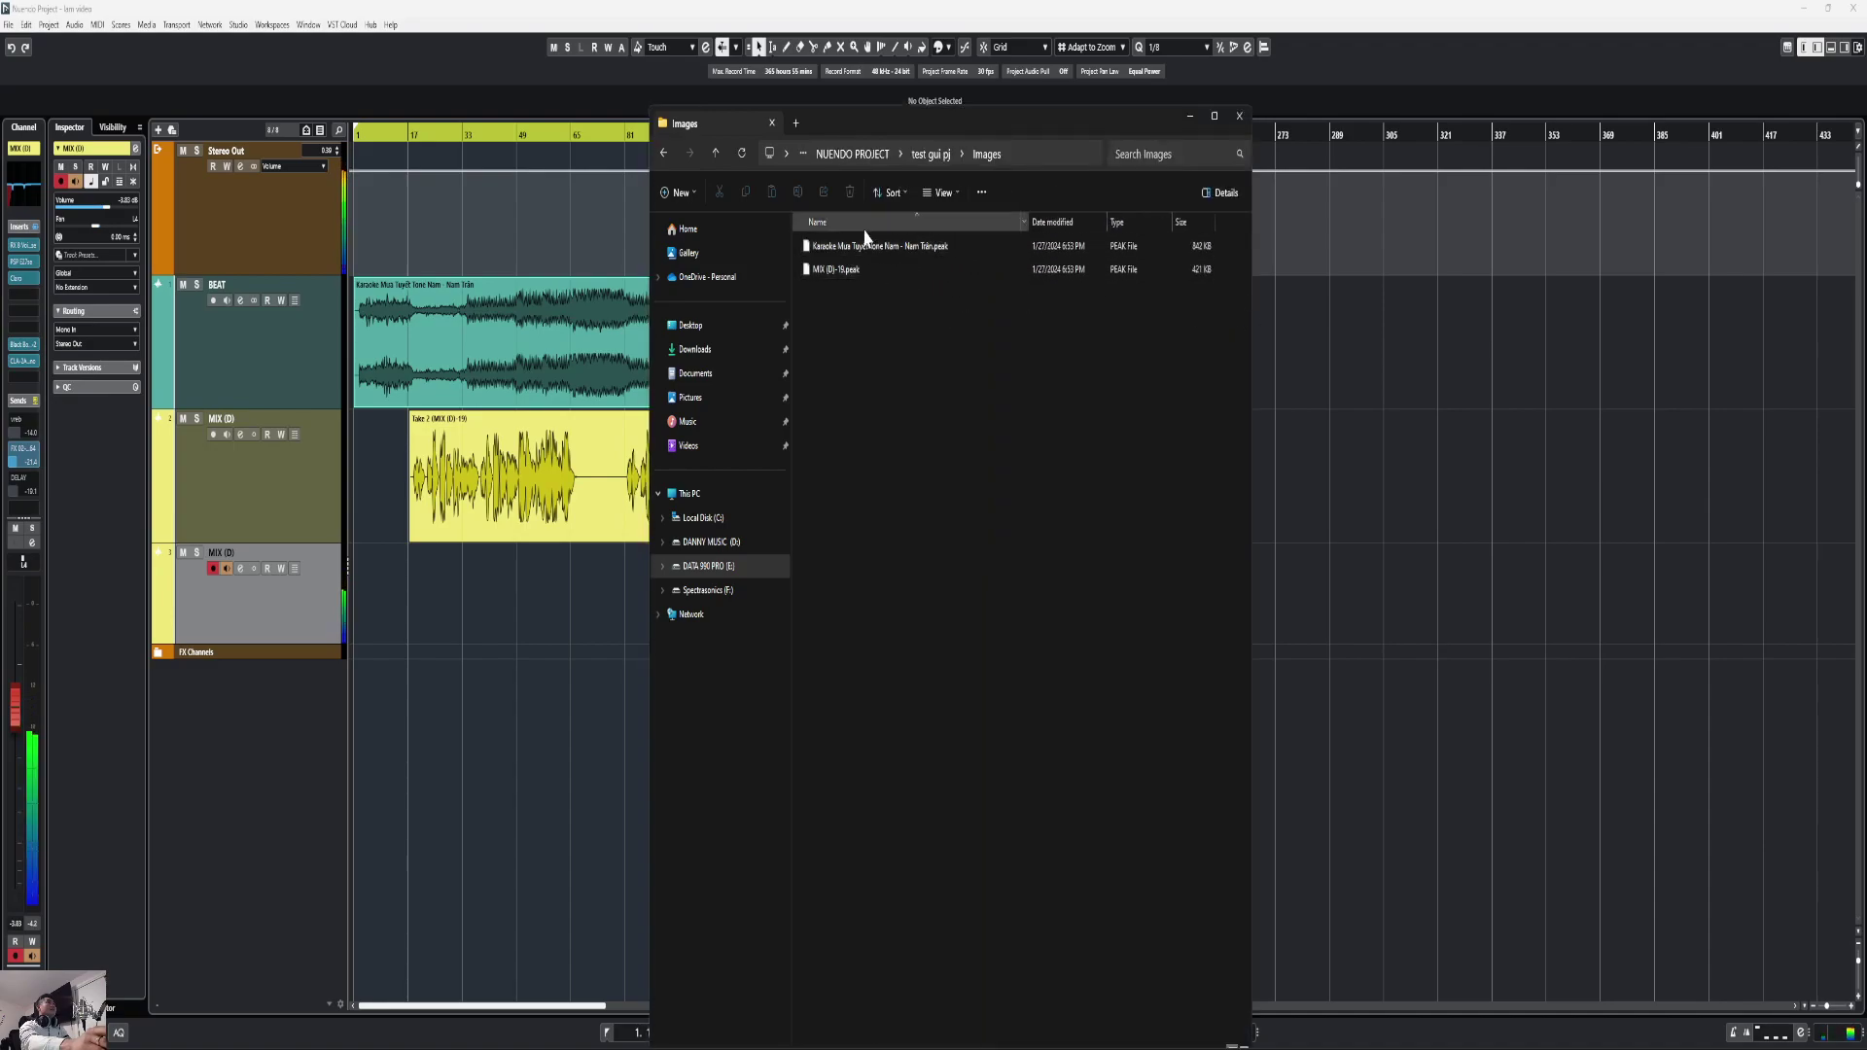
{"action": "left_click", "coordinate": [715, 153]}
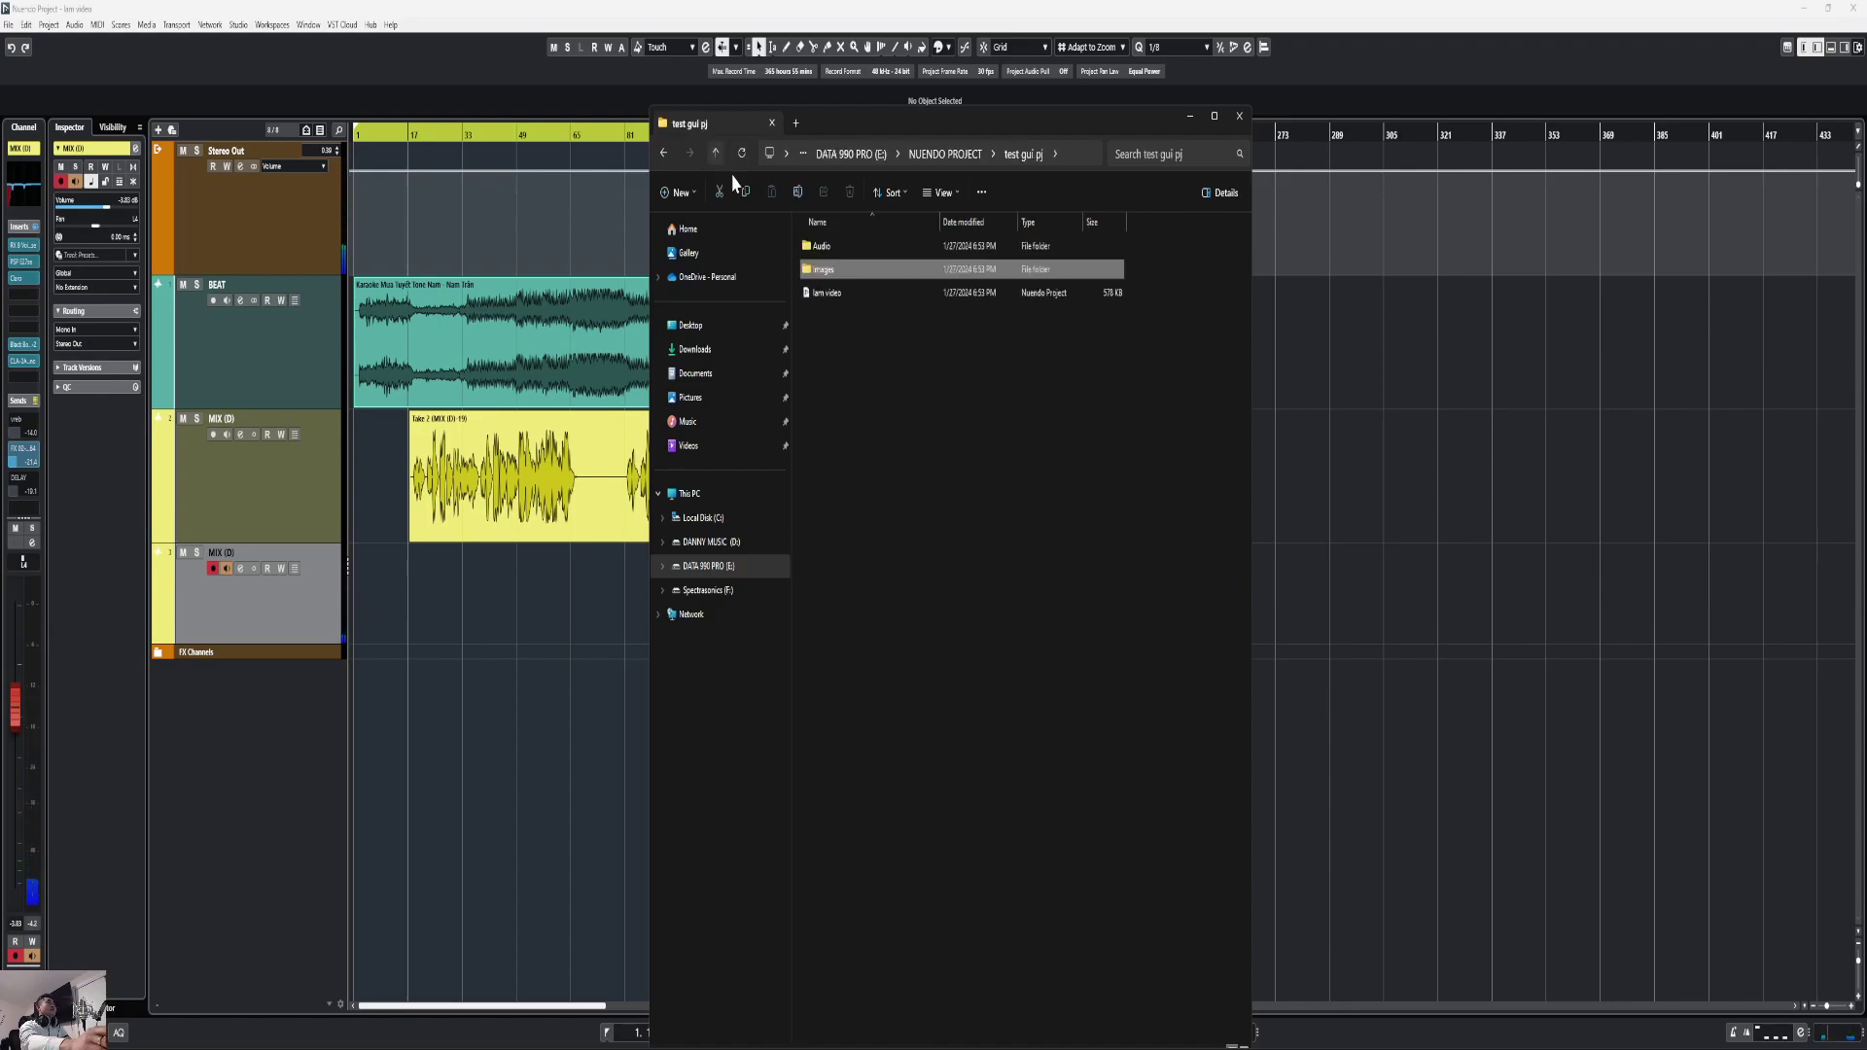
{"action": "double_click", "coordinate": [833, 250]}
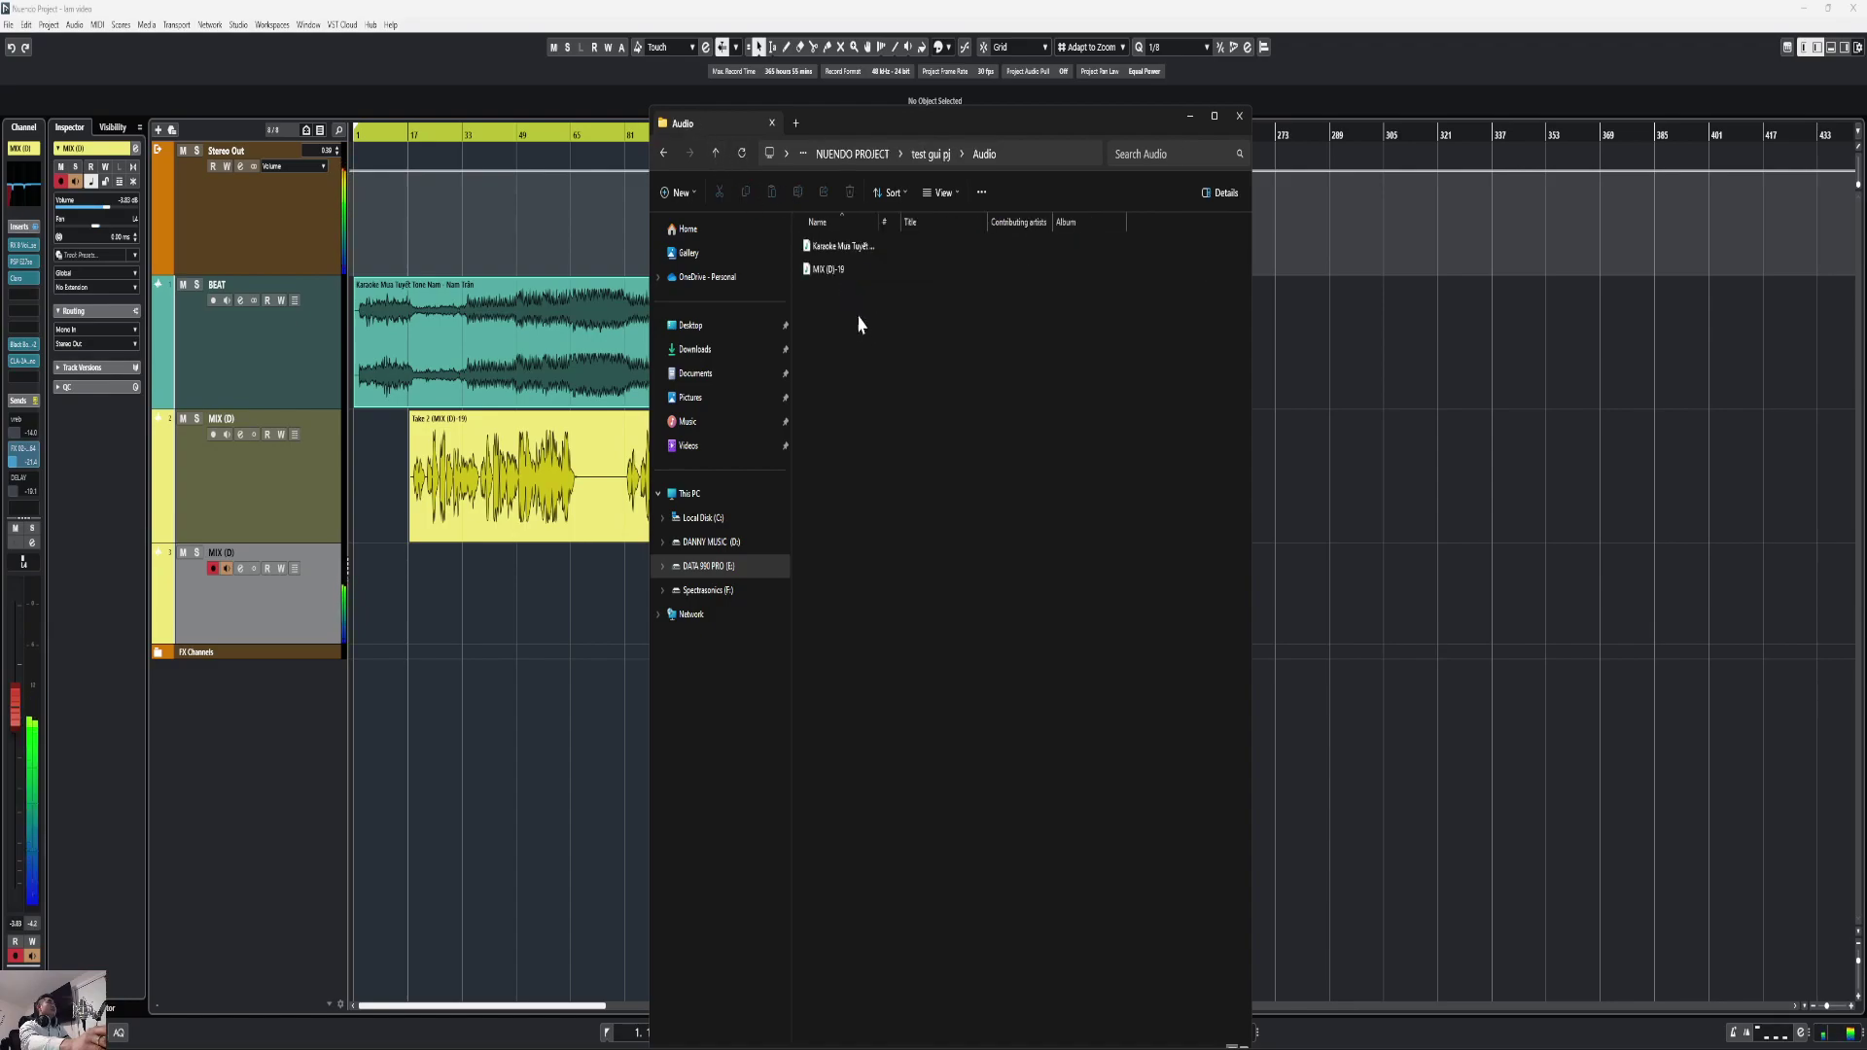
{"action": "left_click_drag", "start_coordinate": [879, 223], "coordinate": [1111, 223]}
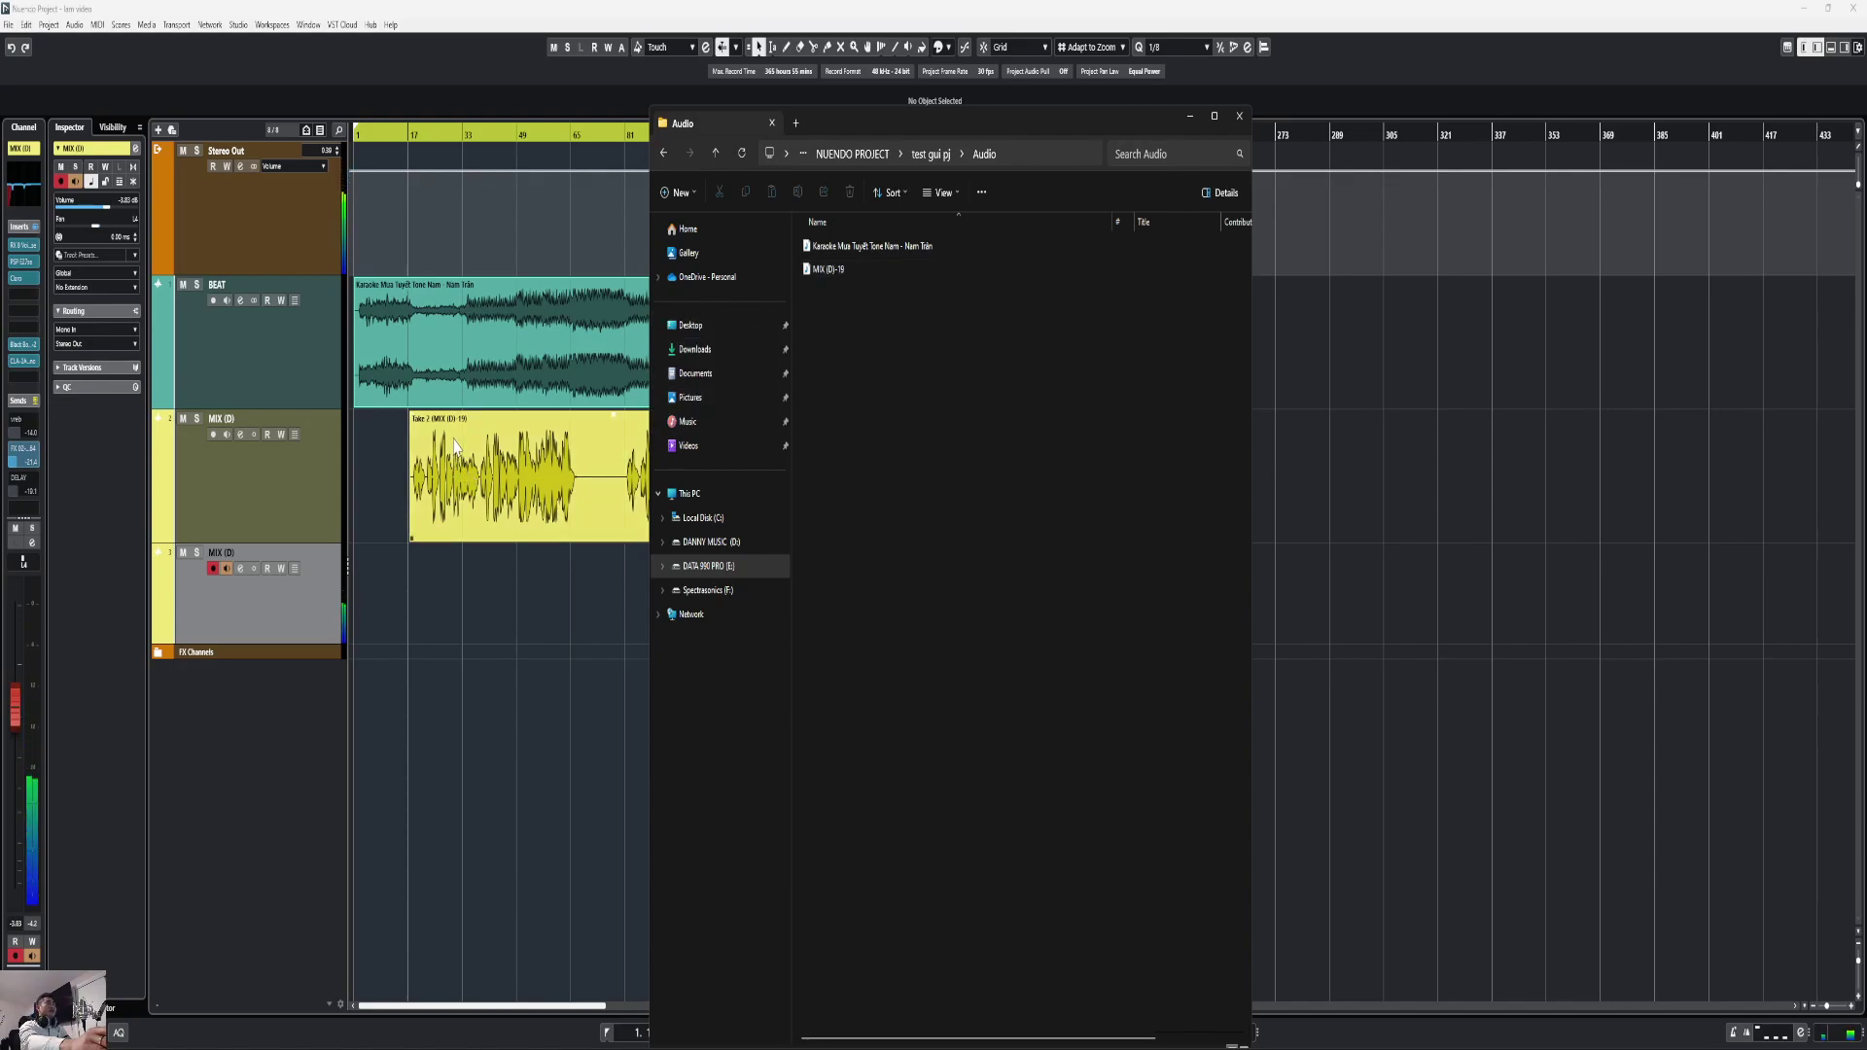
{"action": "left_click", "coordinate": [716, 153]}
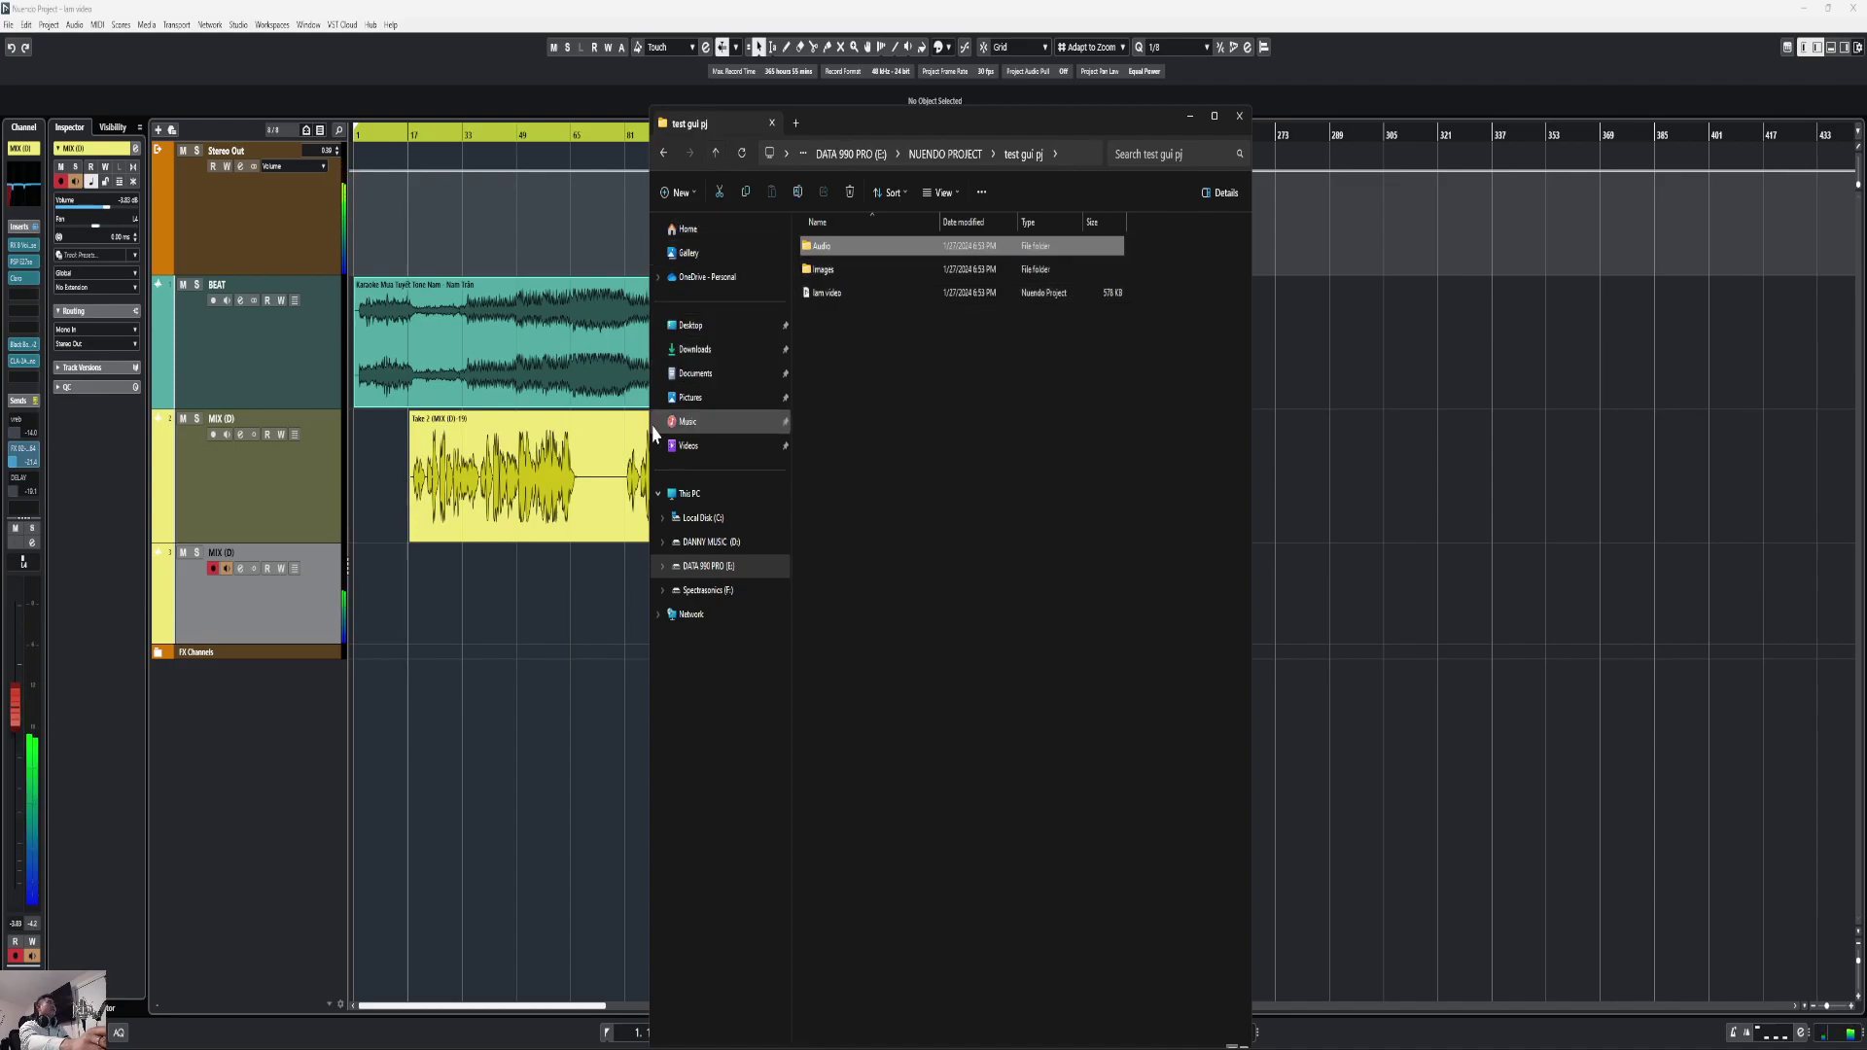
{"action": "left_click", "coordinate": [516, 235]}
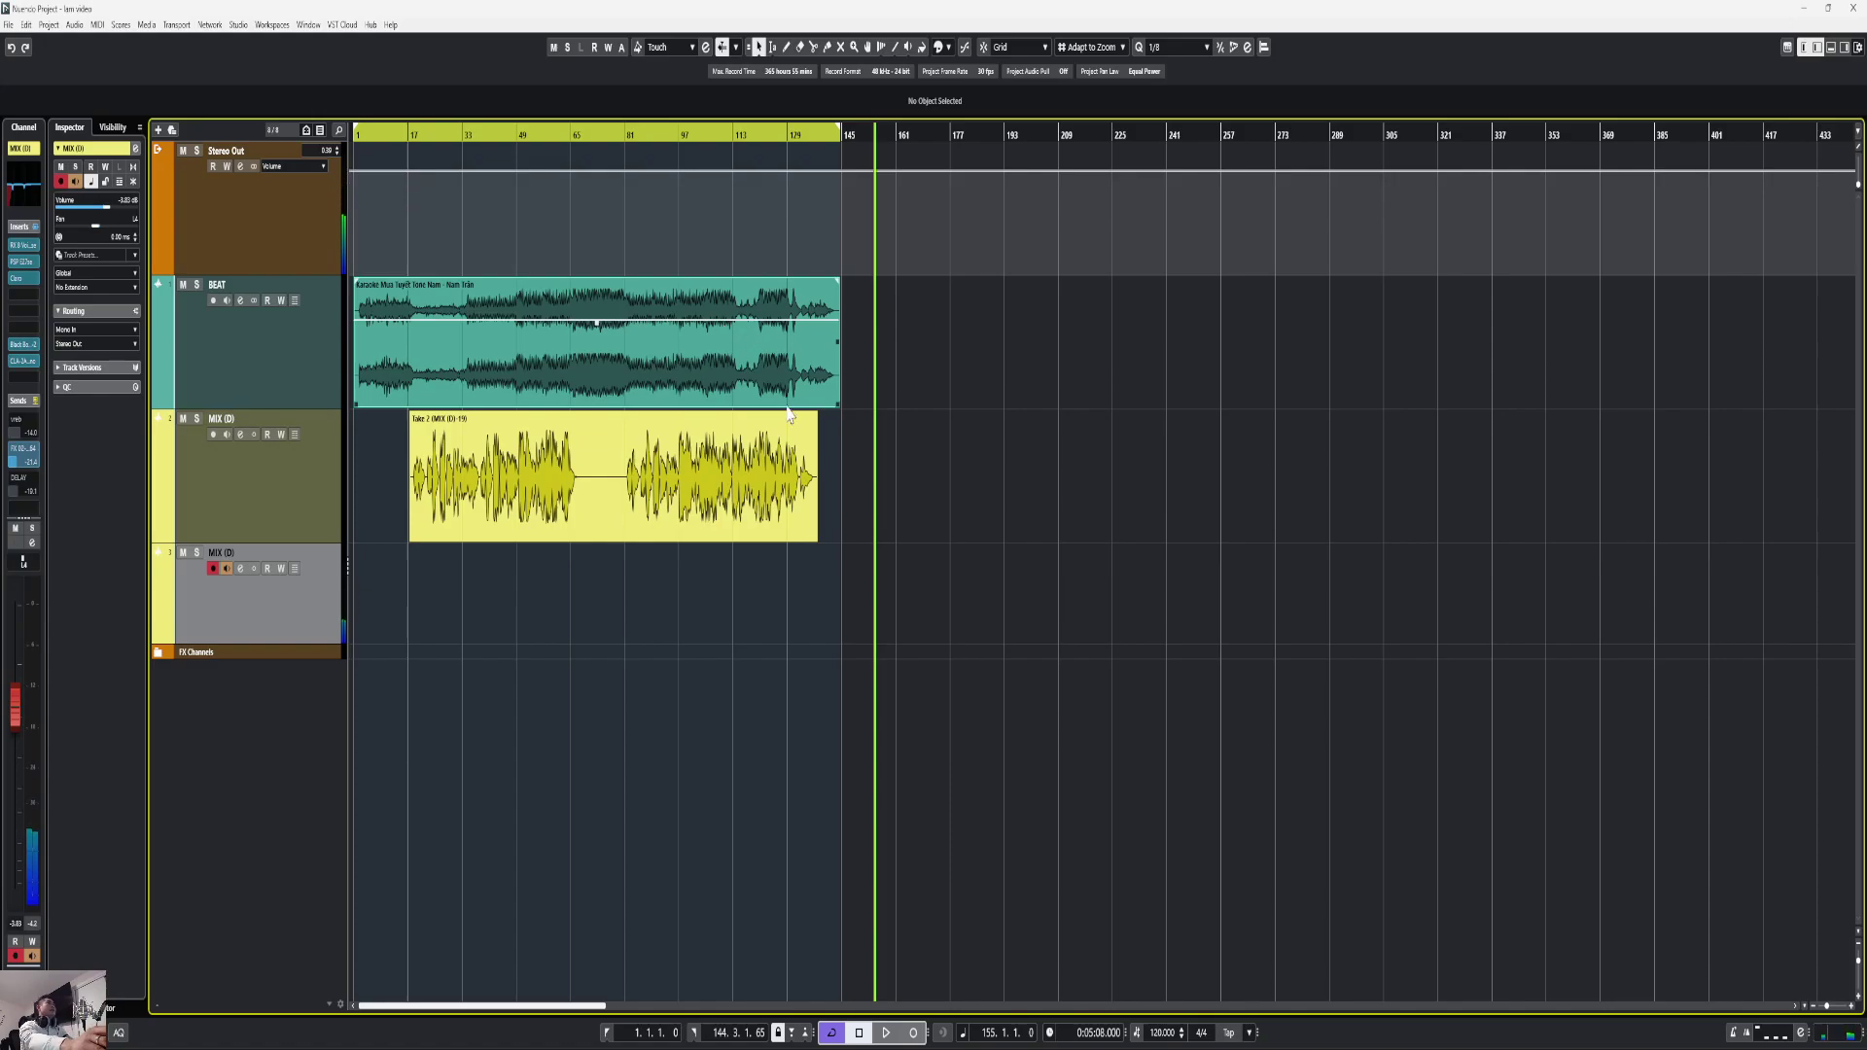
Step: Switch to File Explorer and compress the "test gui pj" folder into the WinRAR archive "test gui pj.rar"
{"action": "key", "text": "alt+Tab"}
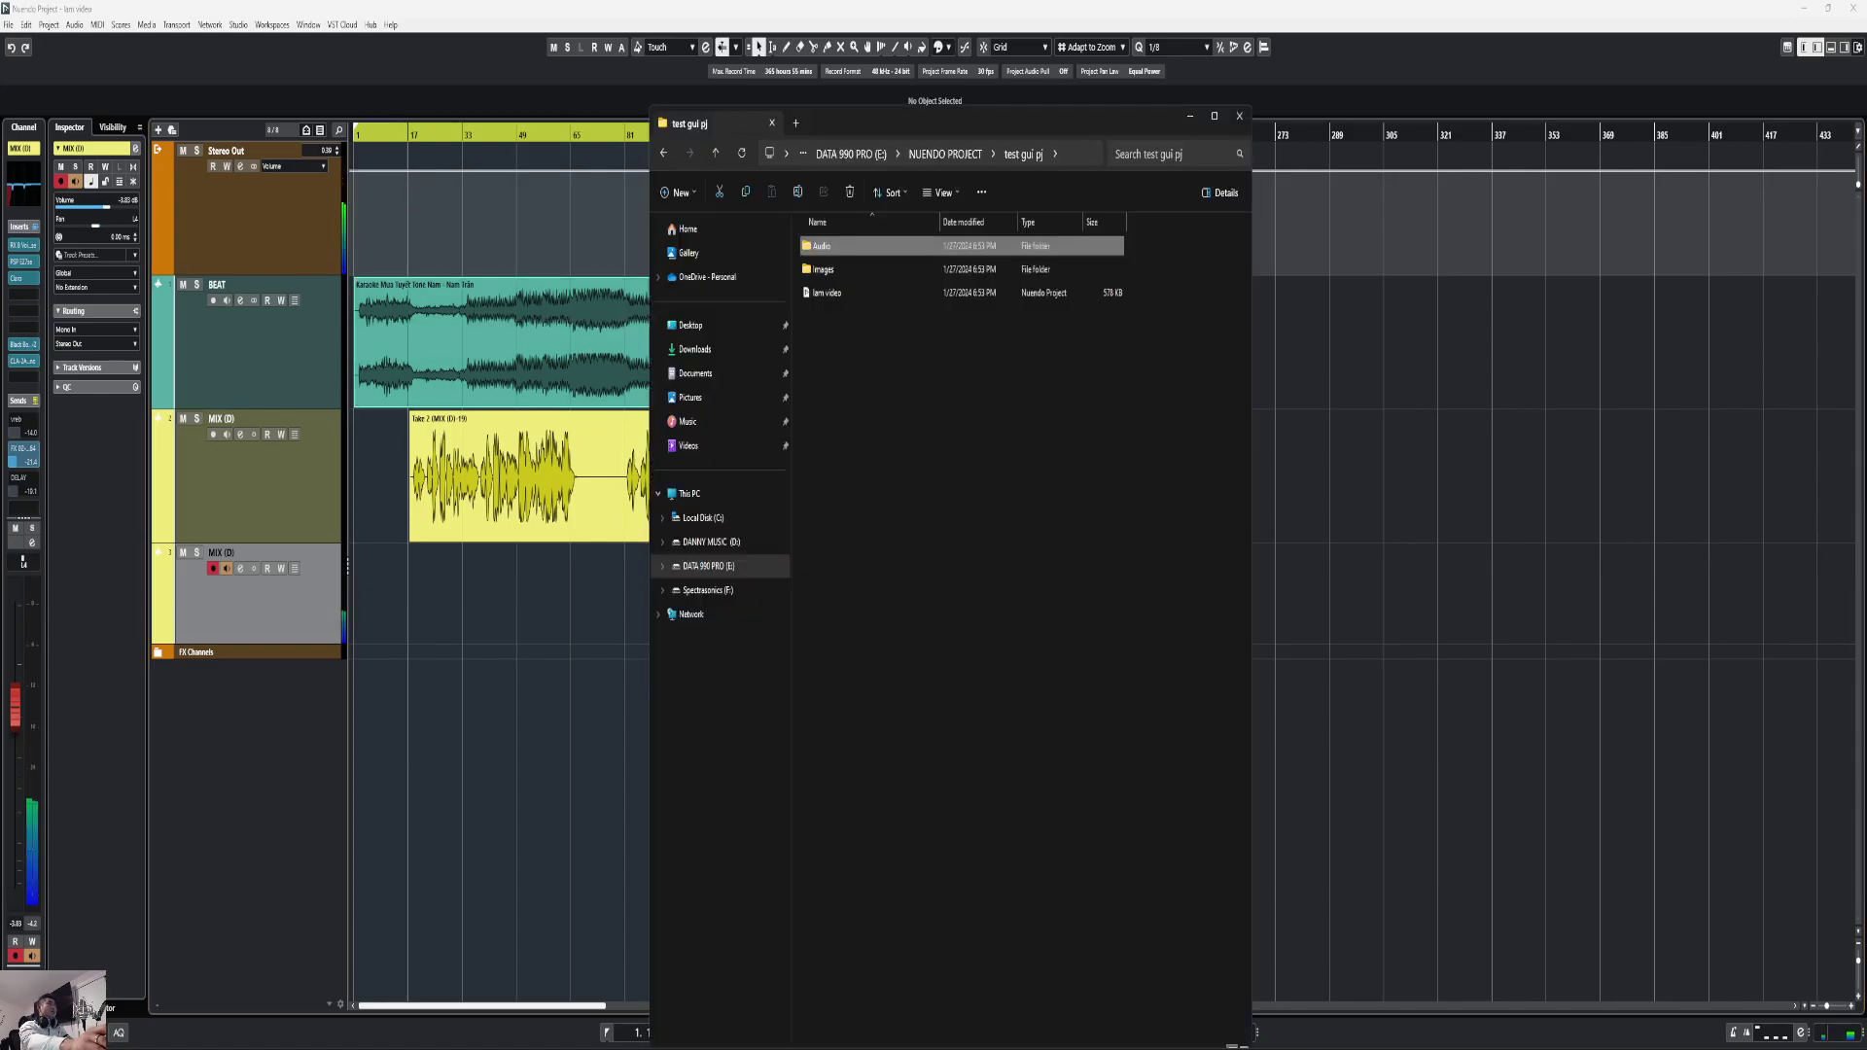
{"action": "left_click", "coordinate": [717, 156]}
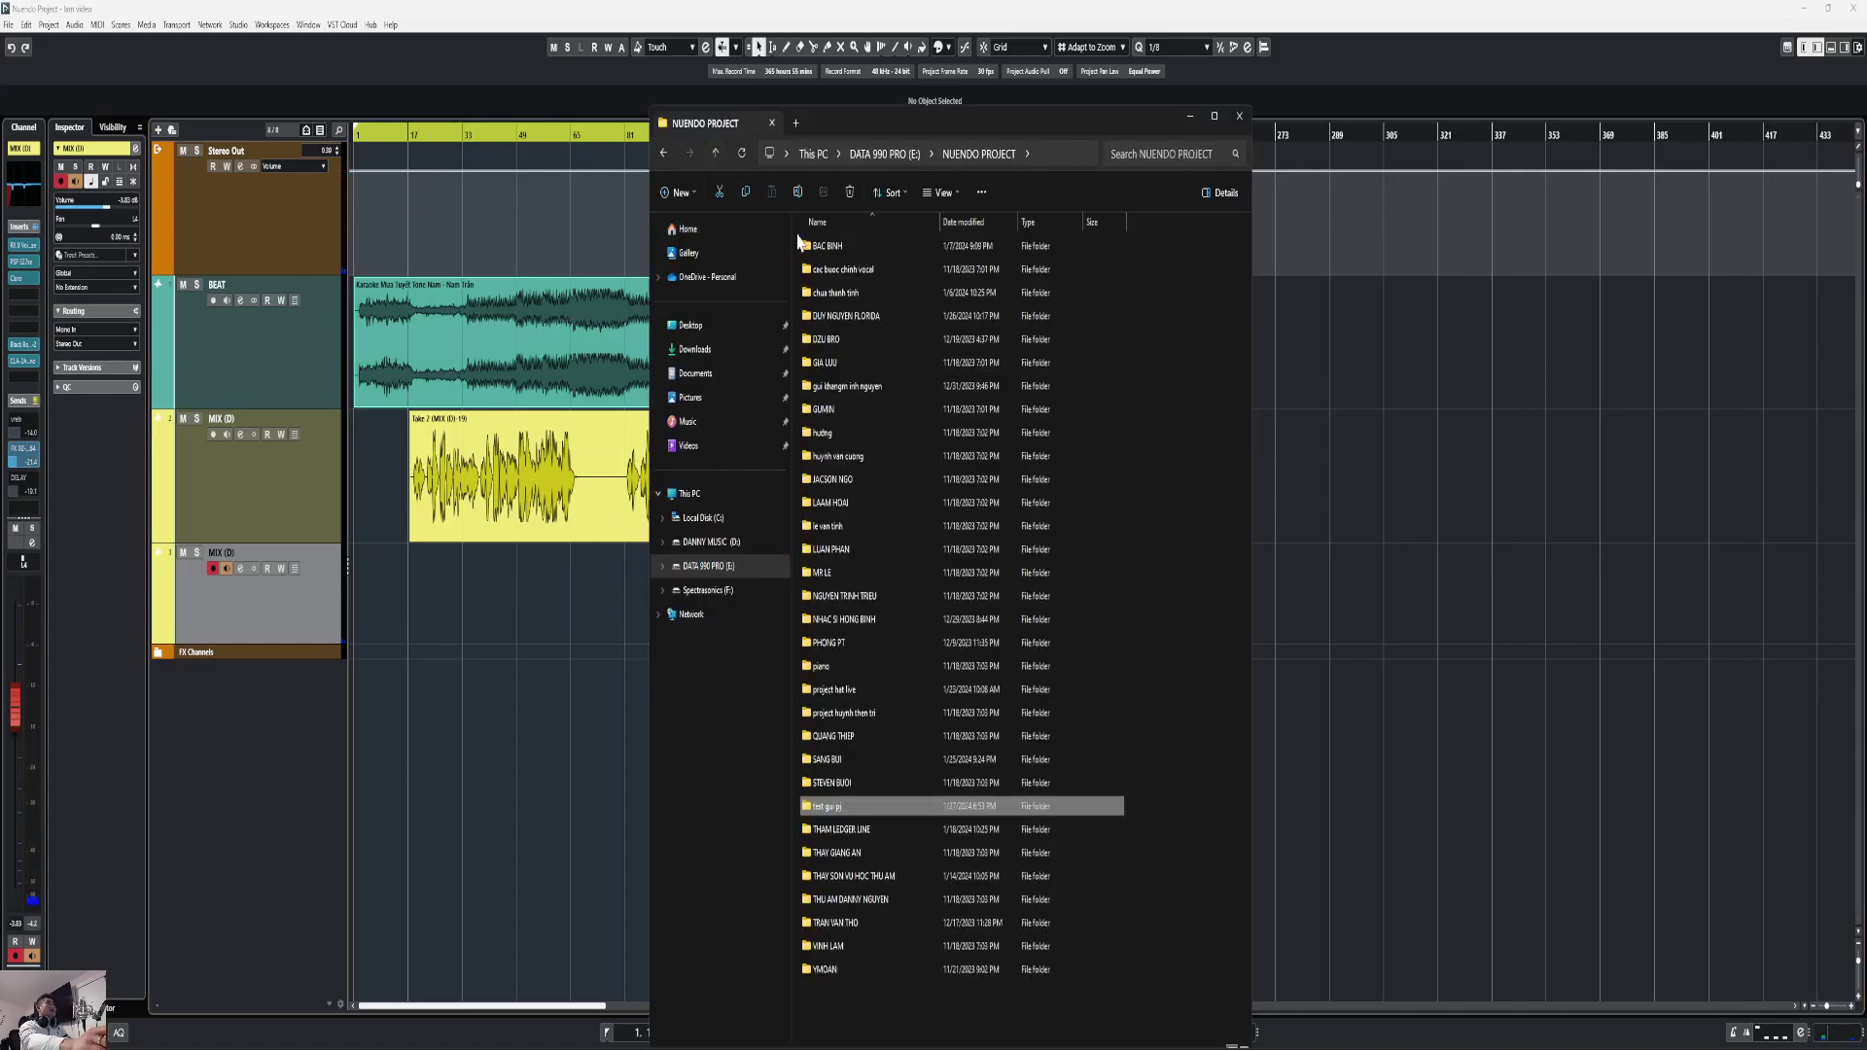
{"action": "right_click", "coordinate": [828, 814]}
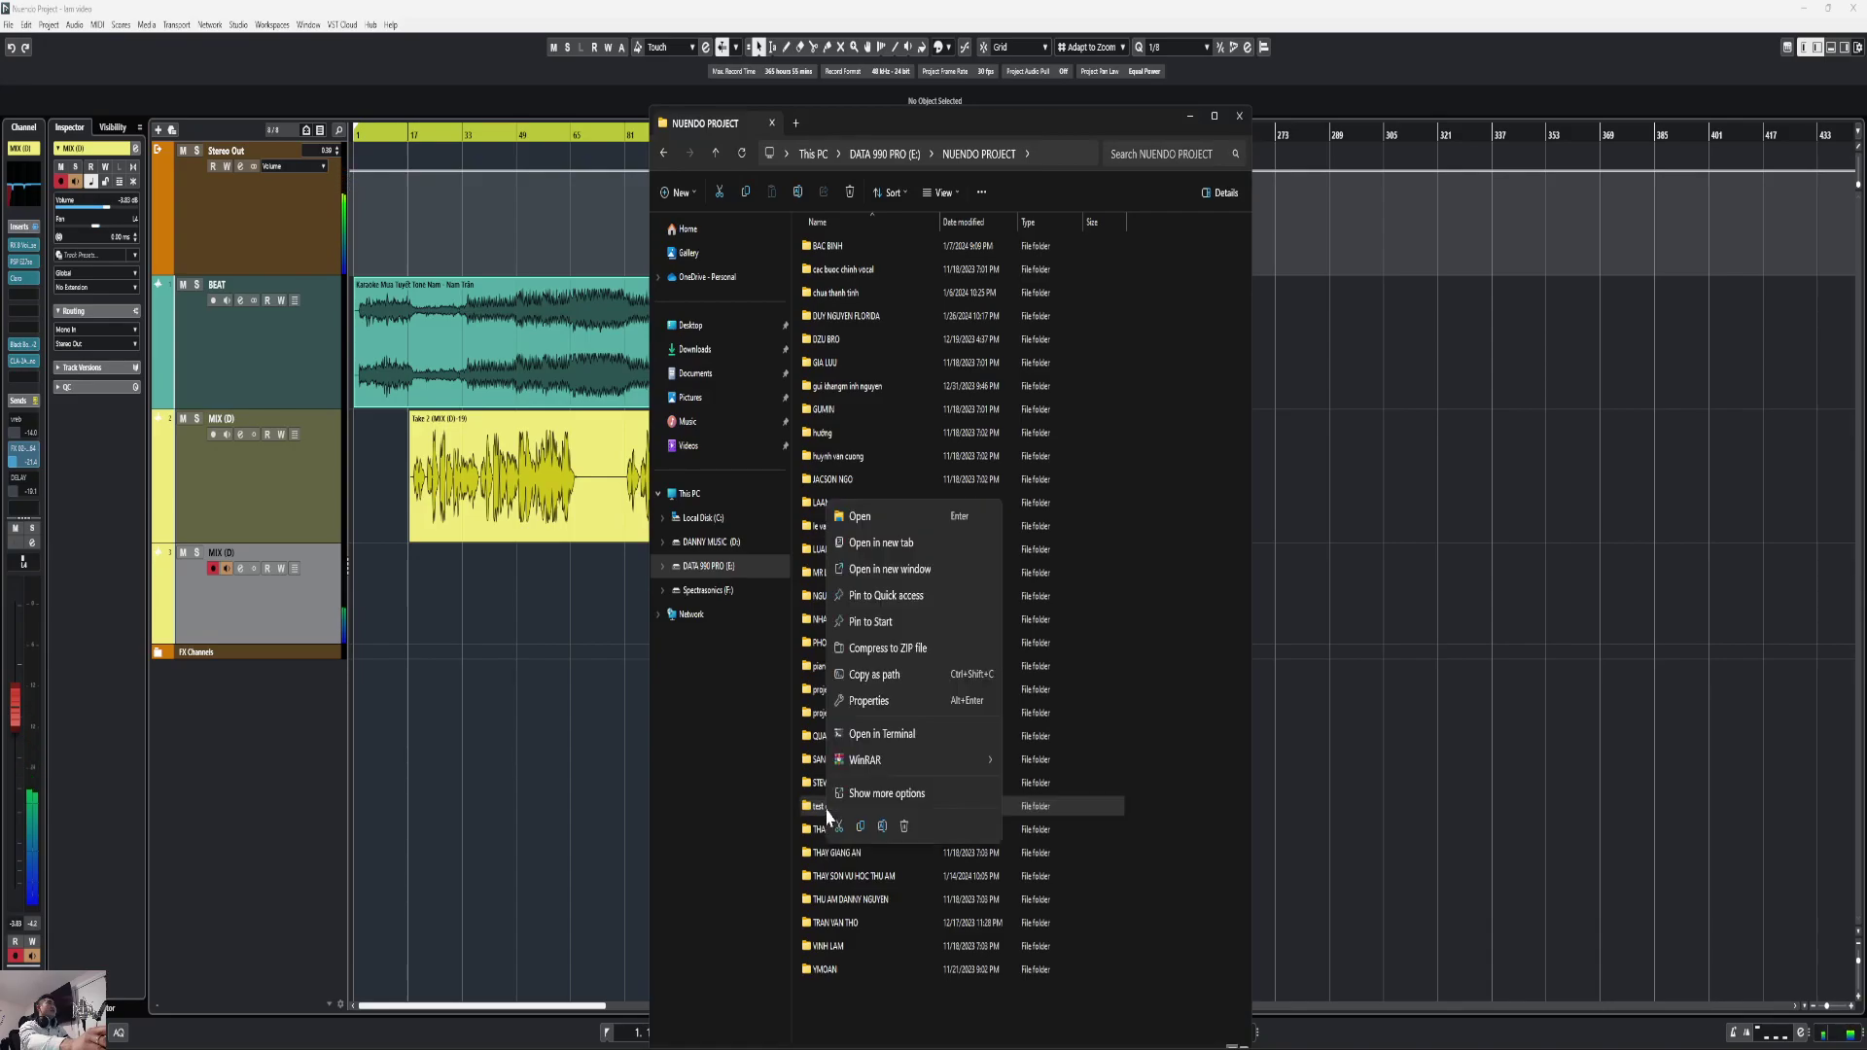
{"action": "mouse_move", "coordinate": [900, 768]}
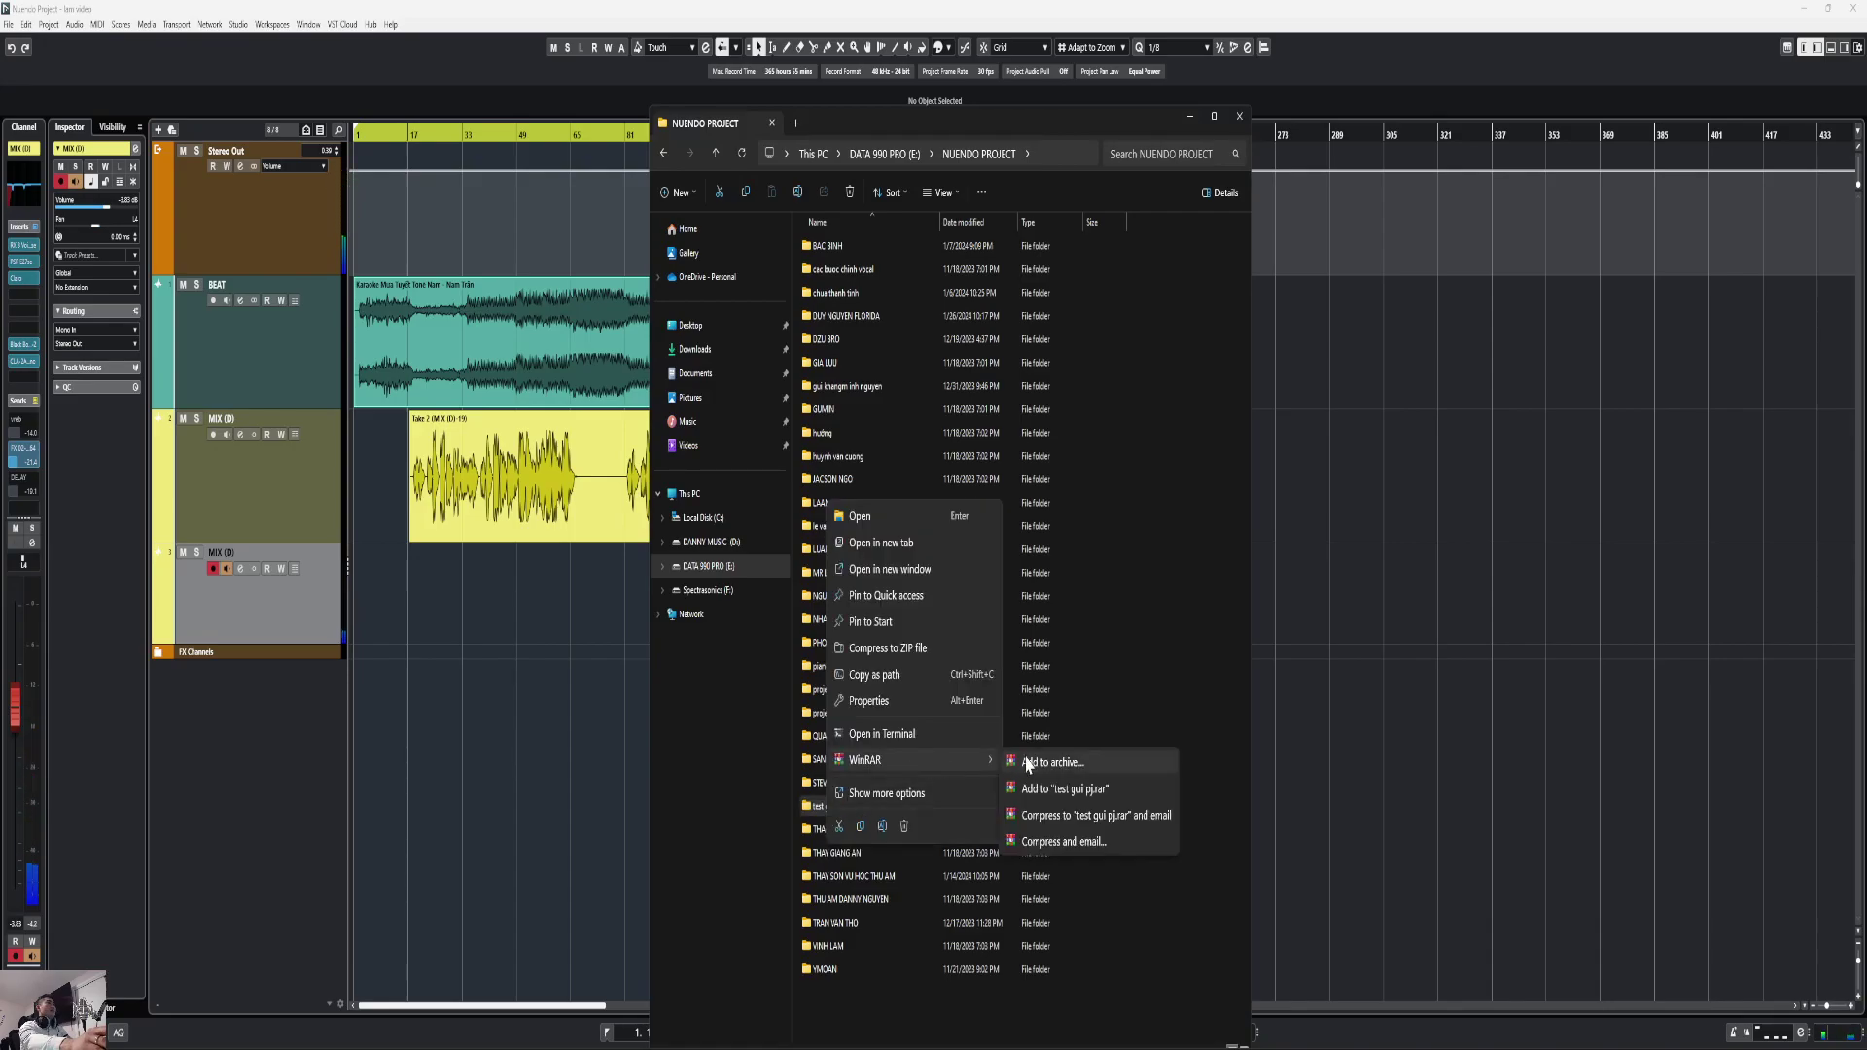
{"action": "left_click", "coordinate": [1079, 800]}
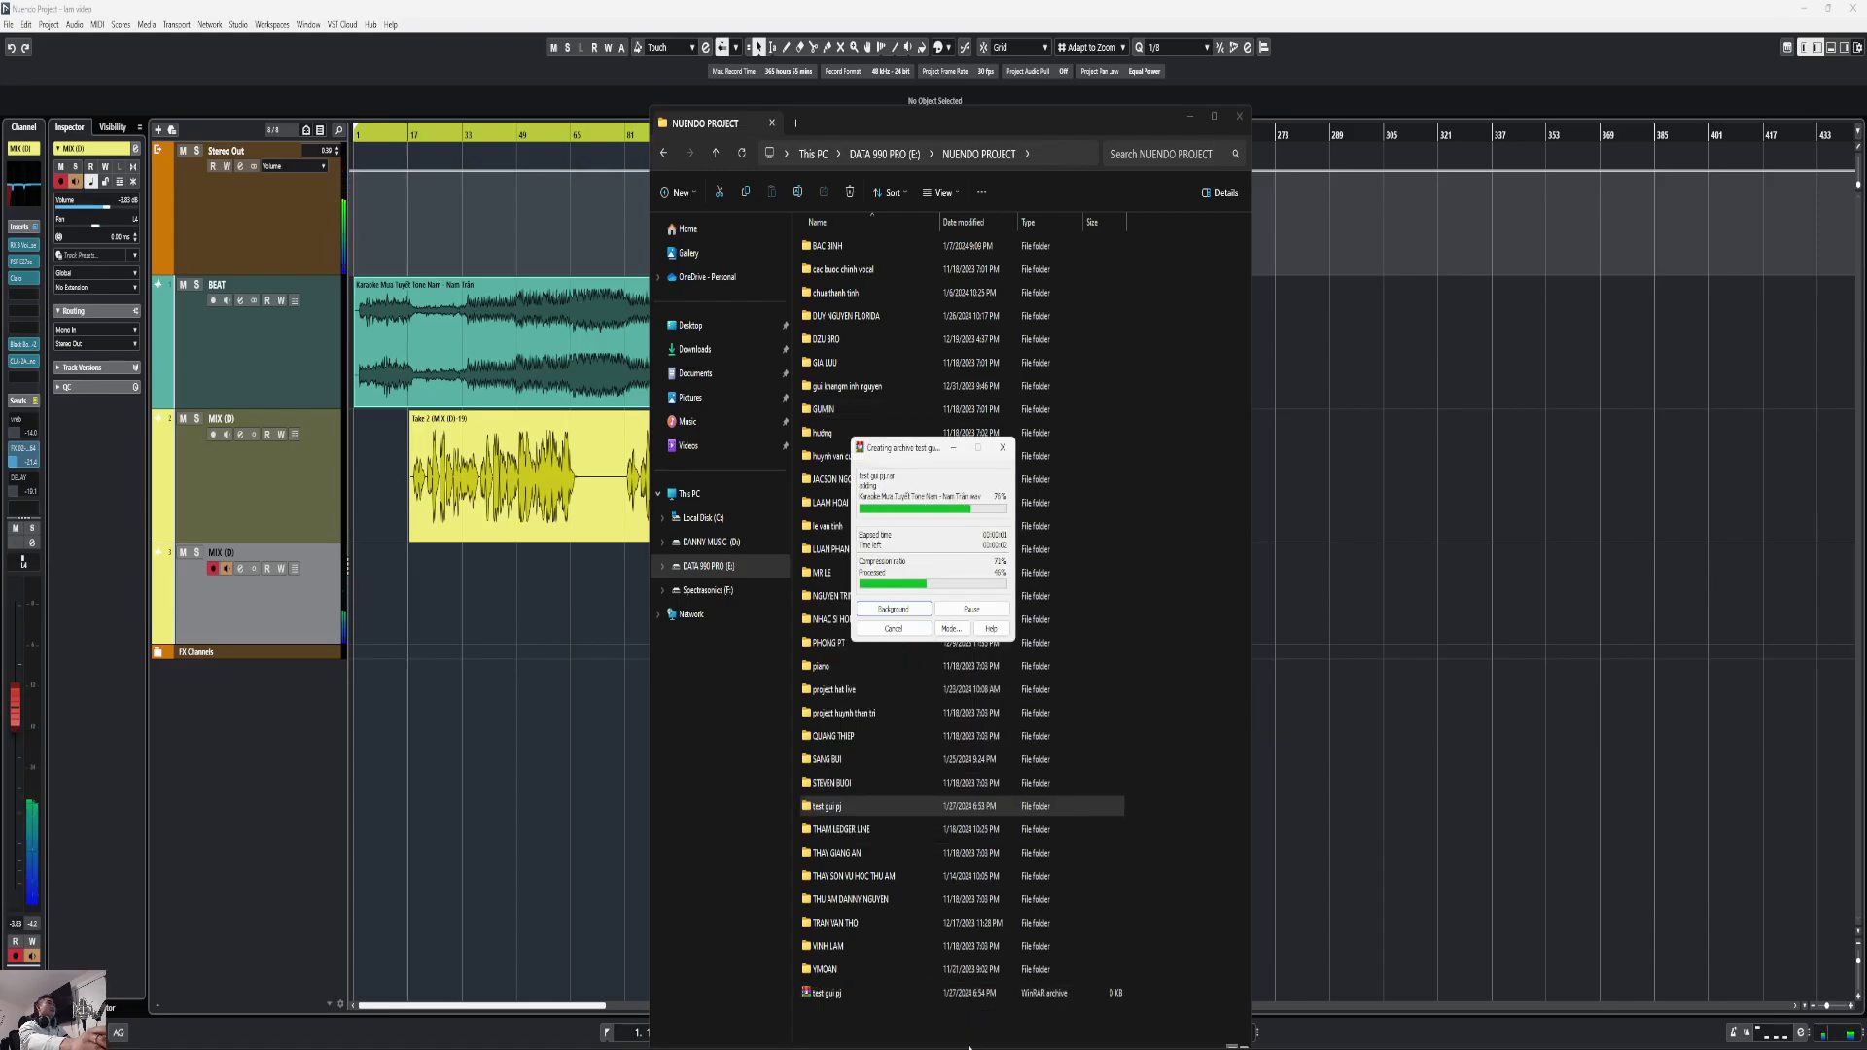
{"action": "mouse_move", "coordinate": [971, 1047]}
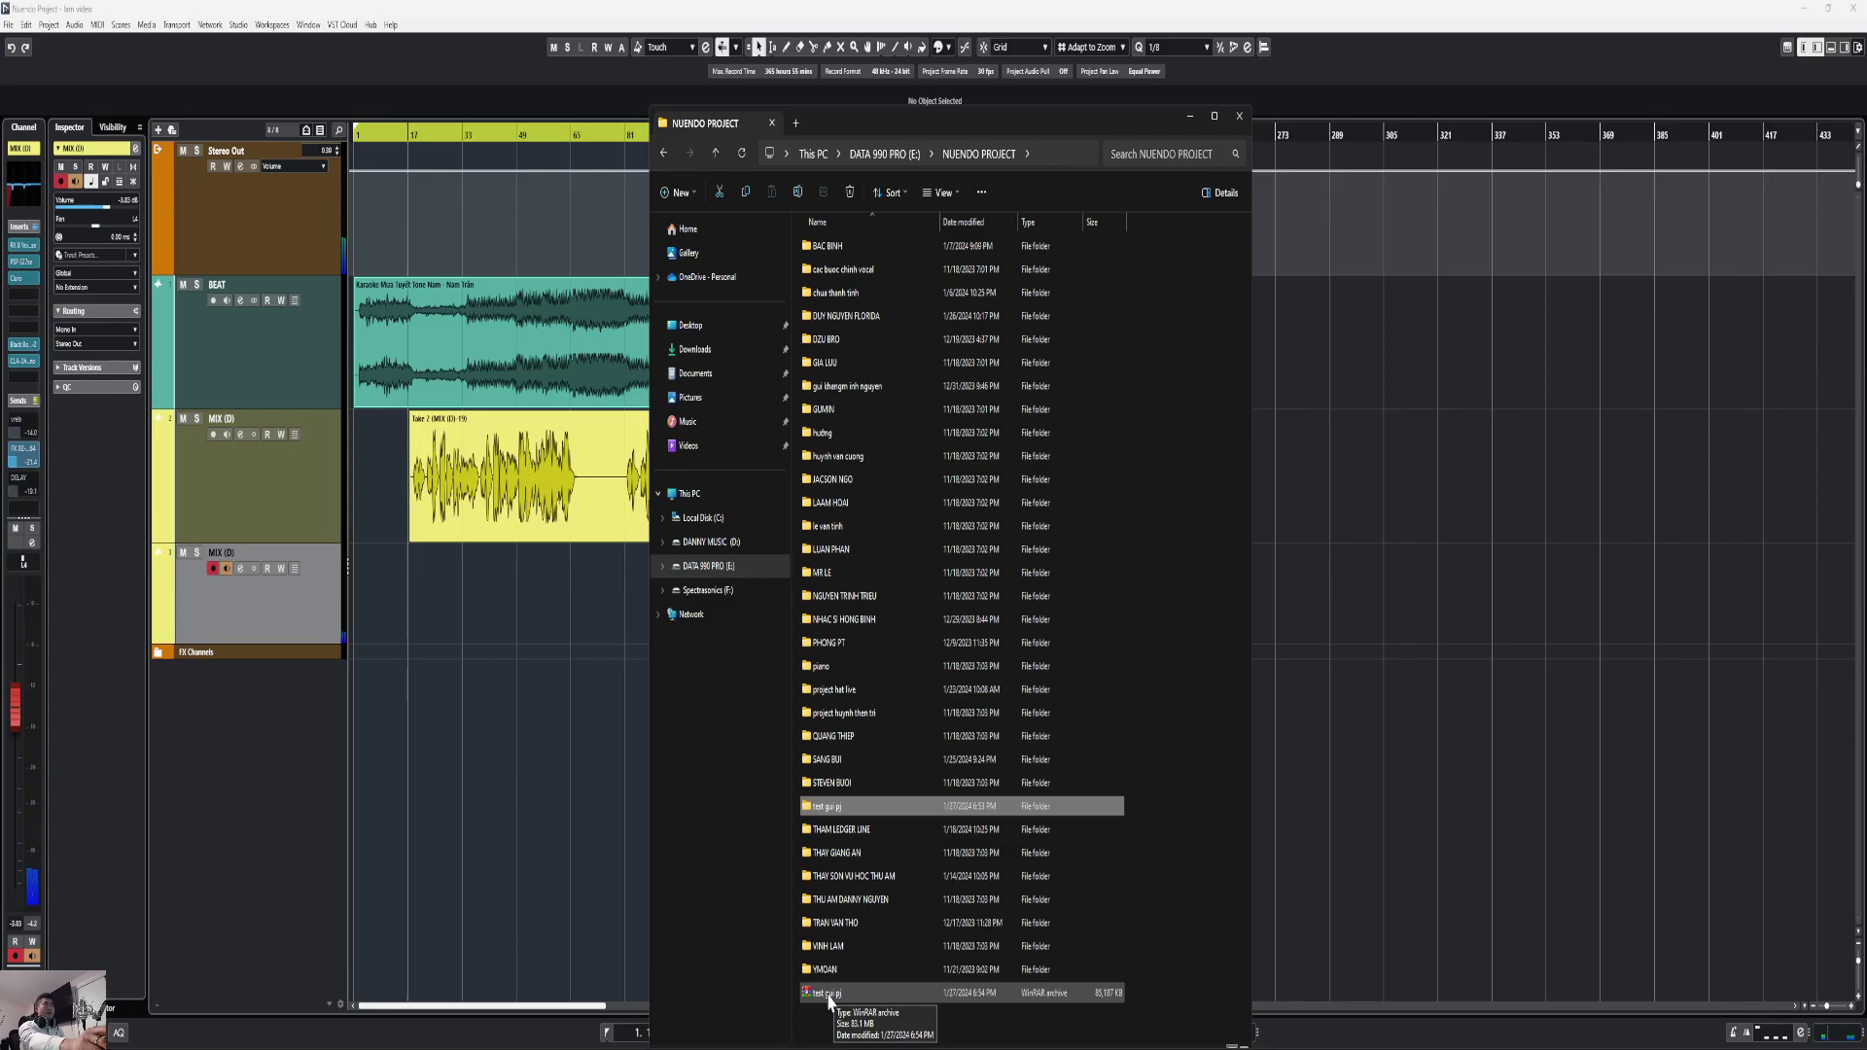
Step: Switch back to Nuendo and place the project cursor at about bar 44
{"action": "left_click", "coordinate": [573, 686]}
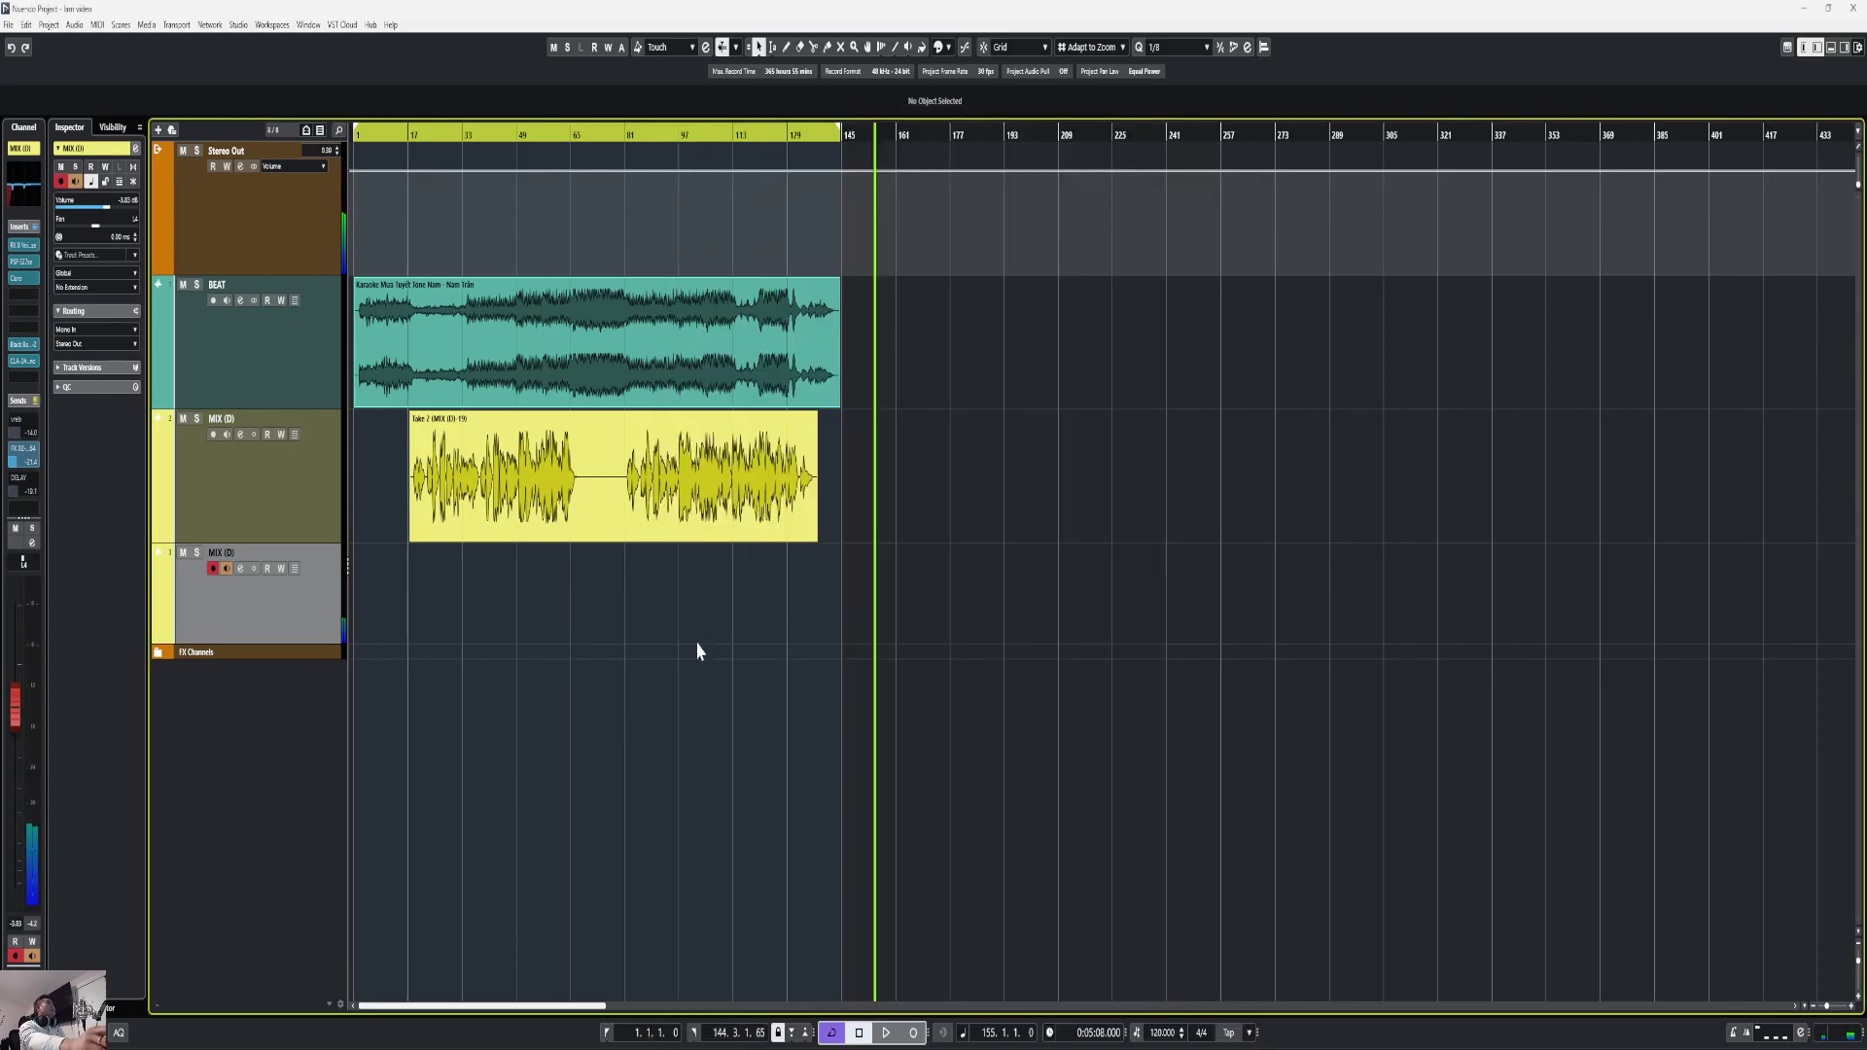
{"action": "left_click", "coordinate": [502, 132]}
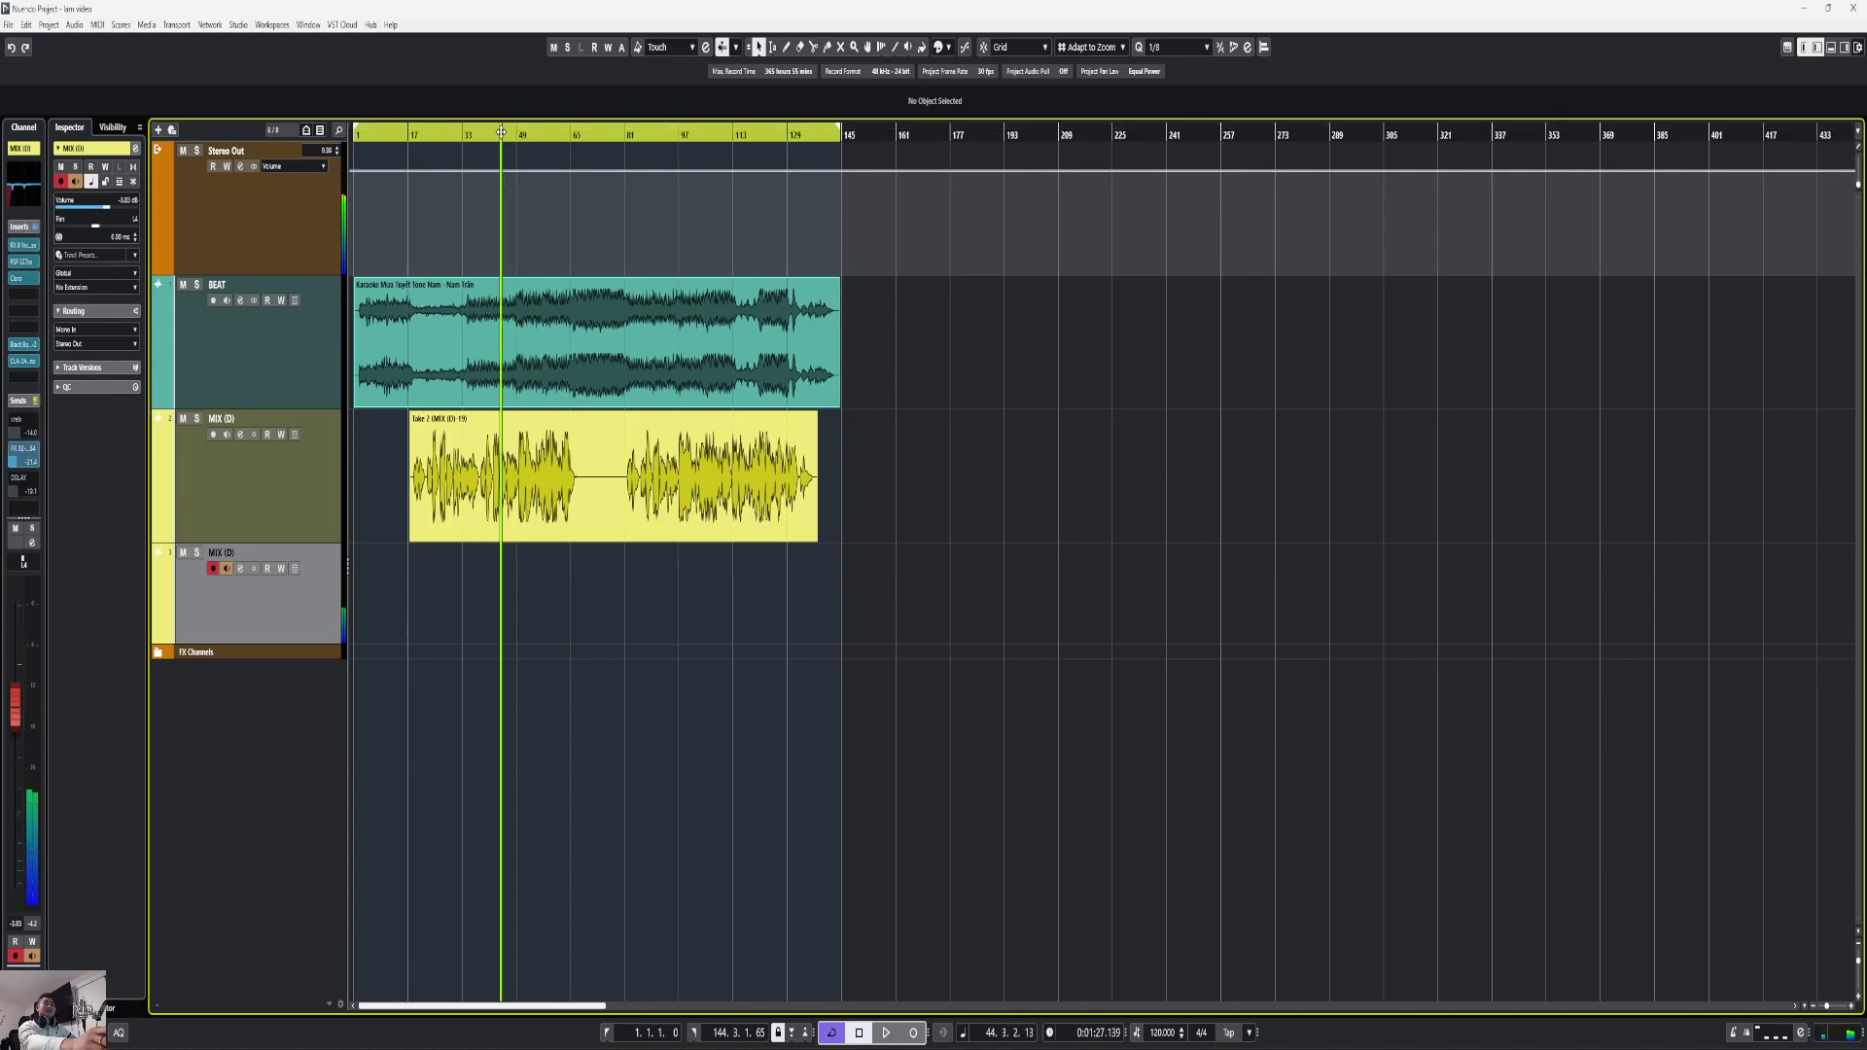